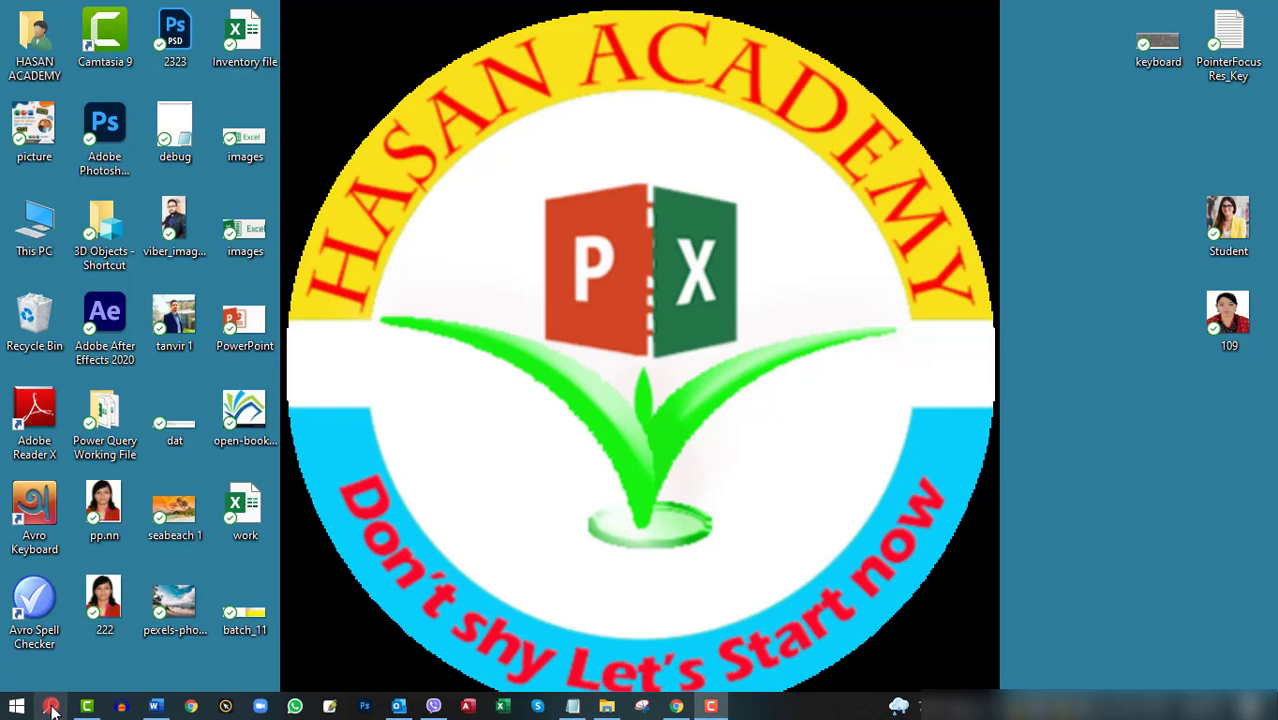
Step: Search Windows for 'ex', then close the results and return to the taskbar
{"action": "left_click", "coordinate": [51, 708]}
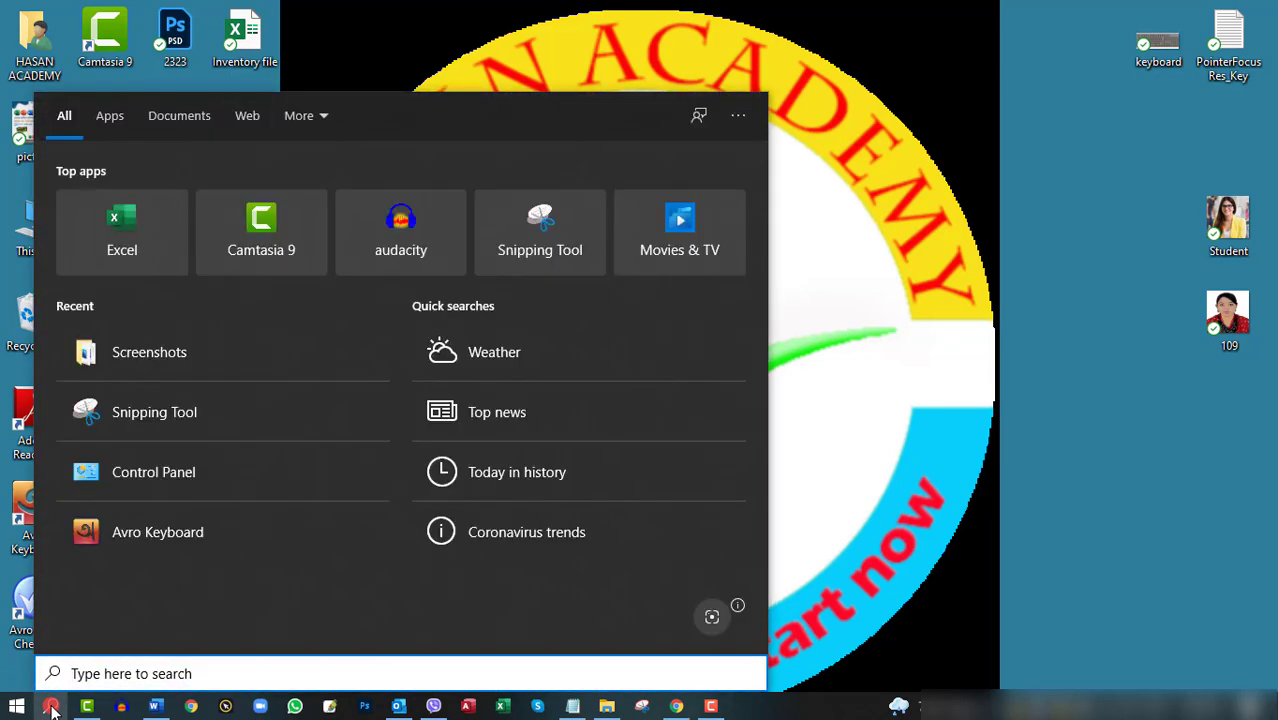
{"action": "type", "text": "ex"}
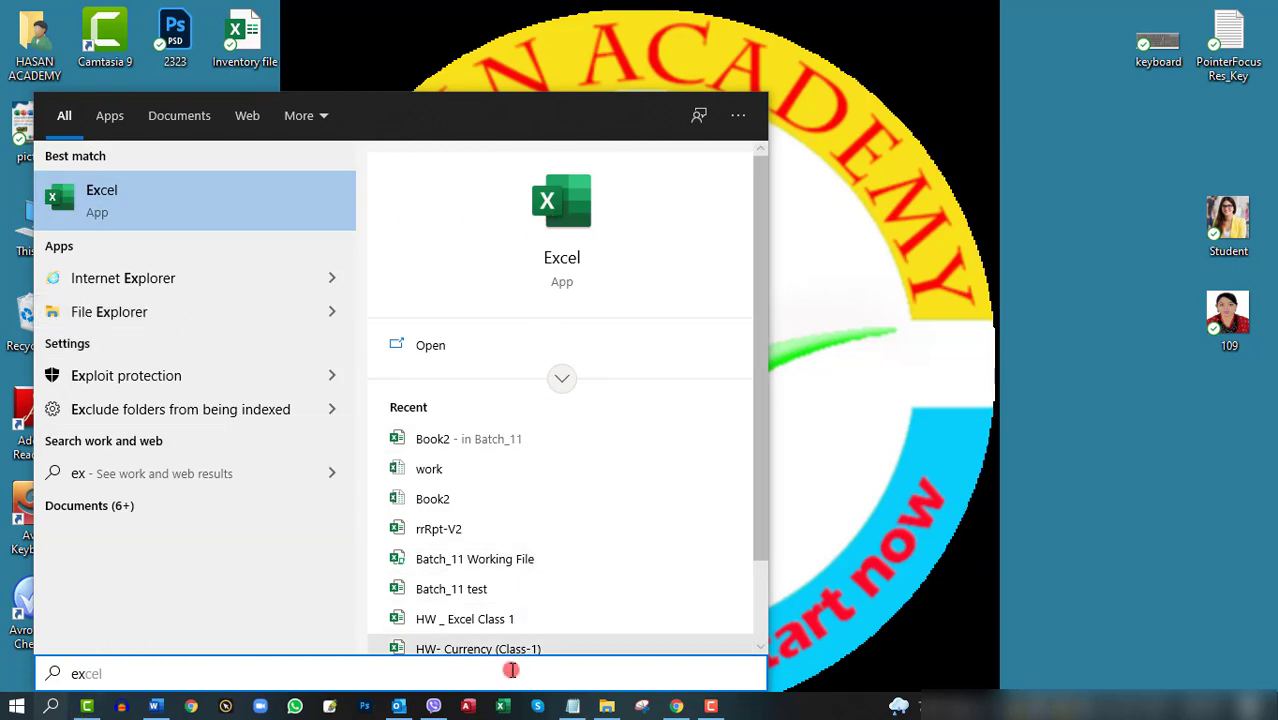
{"action": "left_click", "coordinate": [898, 378]}
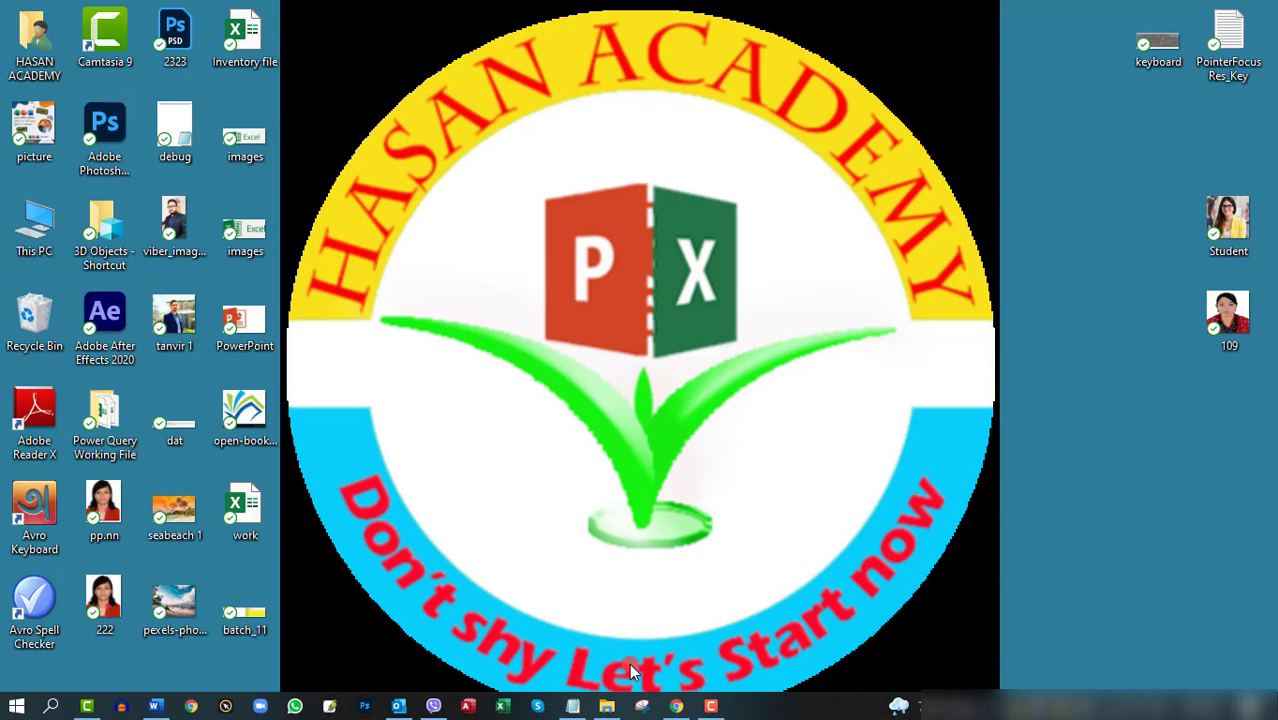
{"action": "left_click", "coordinate": [505, 706]}
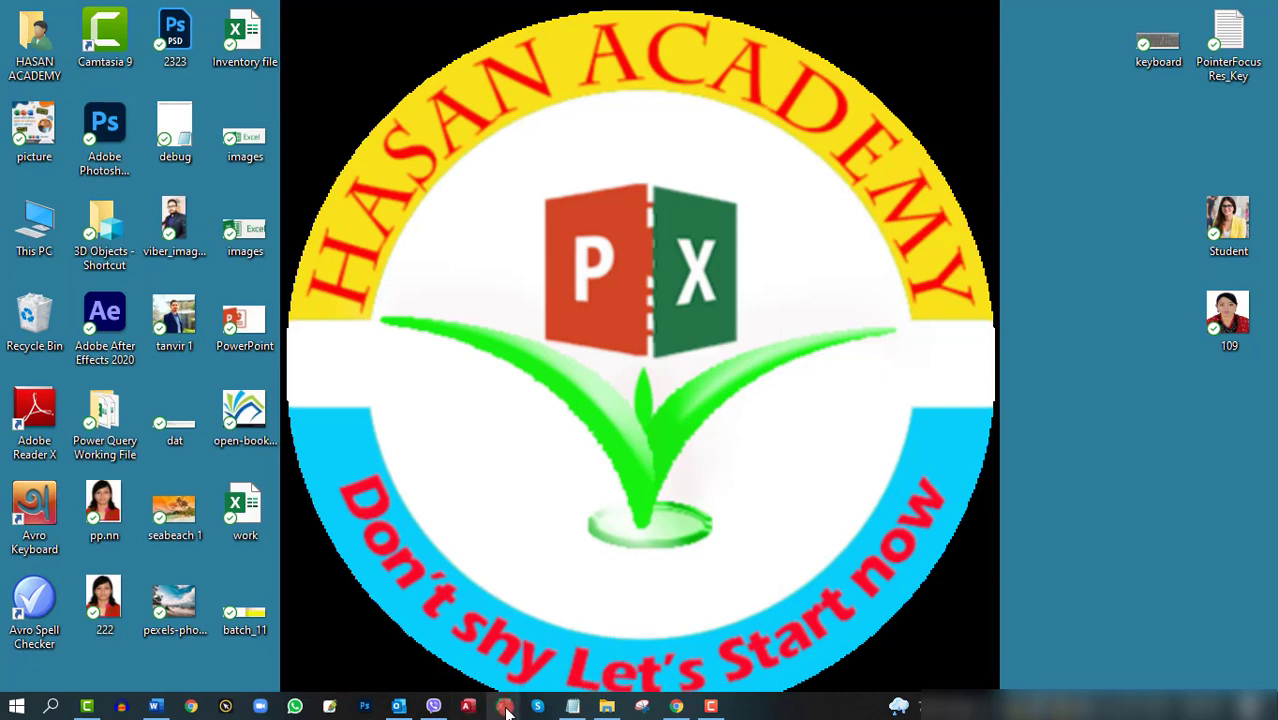
{"action": "left_click", "coordinate": [505, 708]}
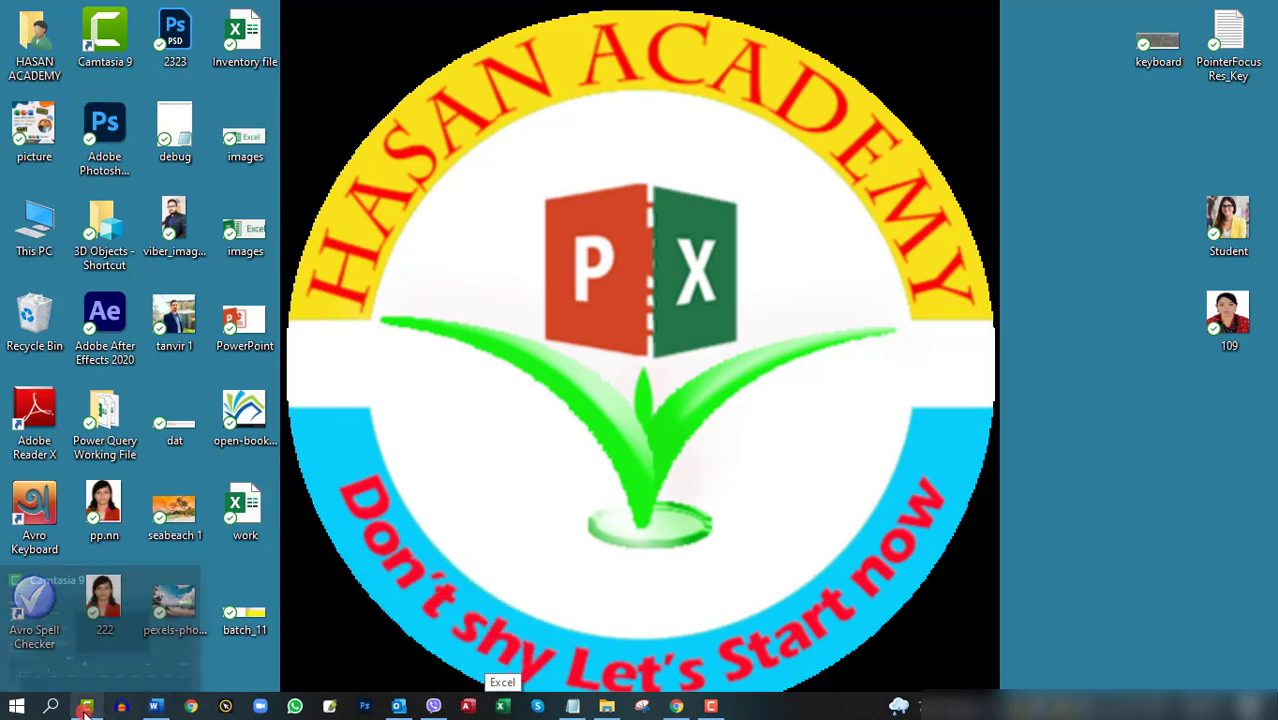
Step: Unpin the Excel search result from the taskbar and close the search panel
{"action": "left_click", "coordinate": [48, 708]}
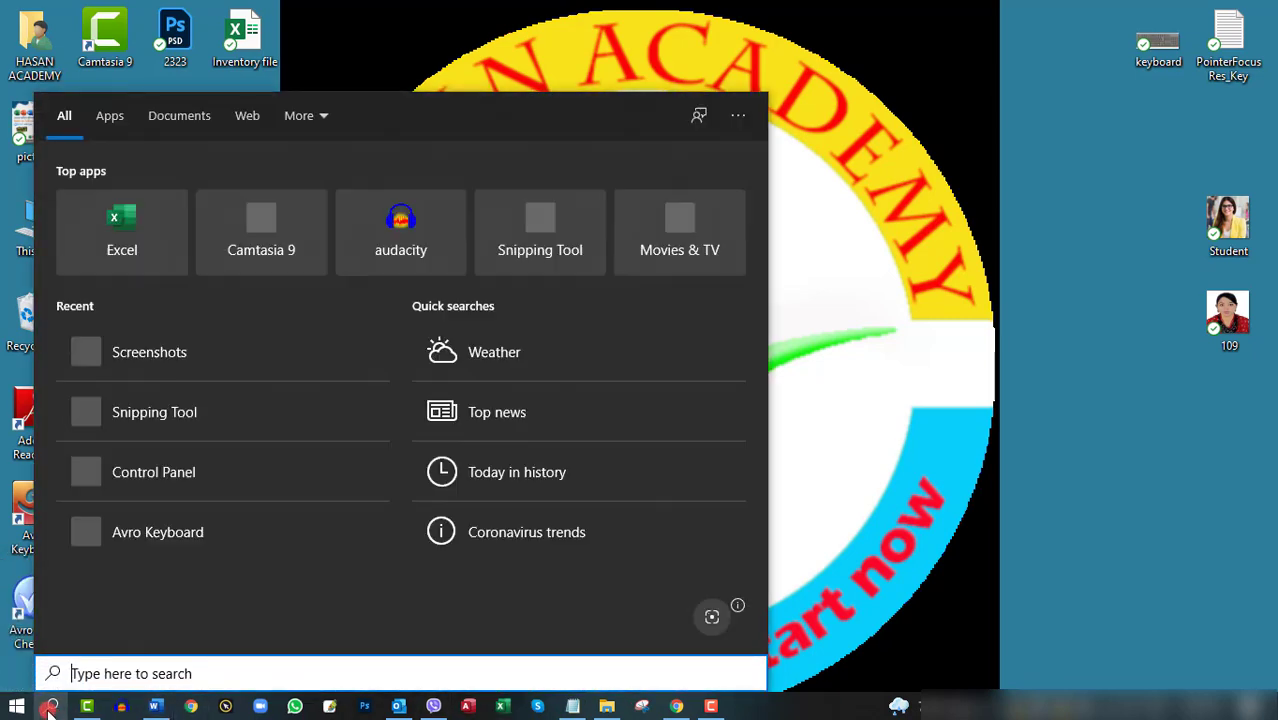
{"action": "type", "text": "ex"}
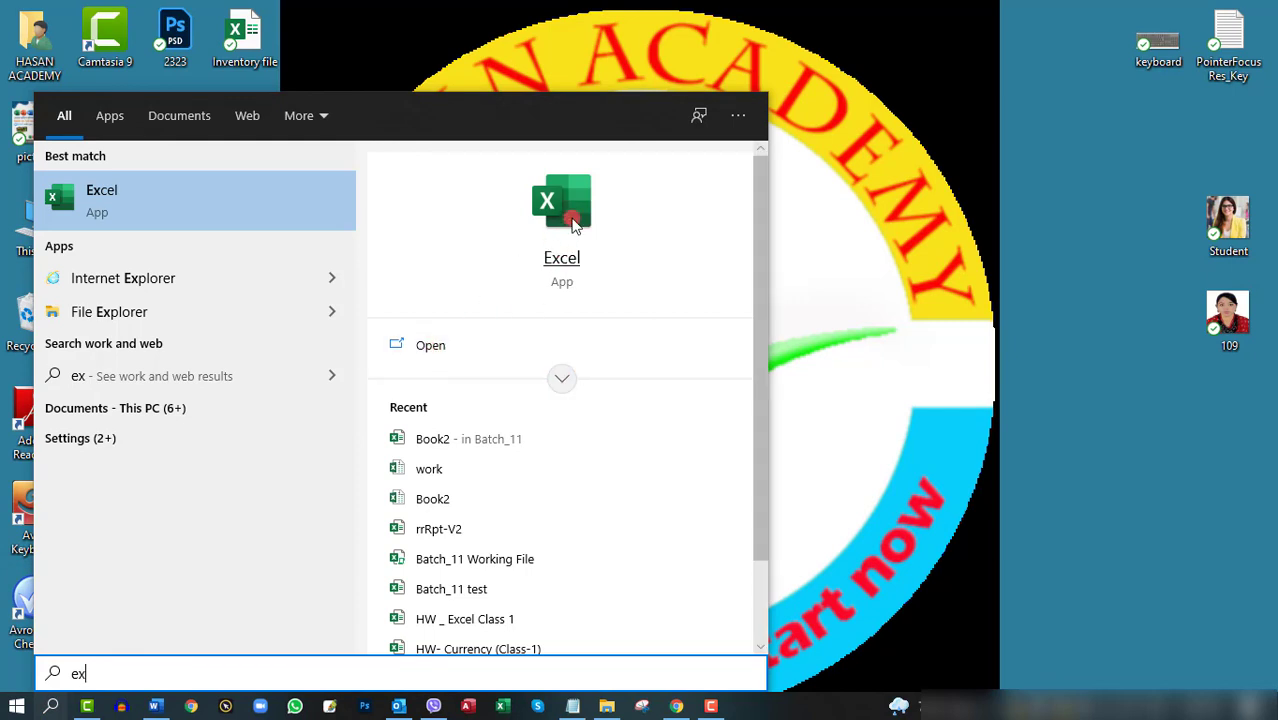
{"action": "right_click", "coordinate": [571, 221]}
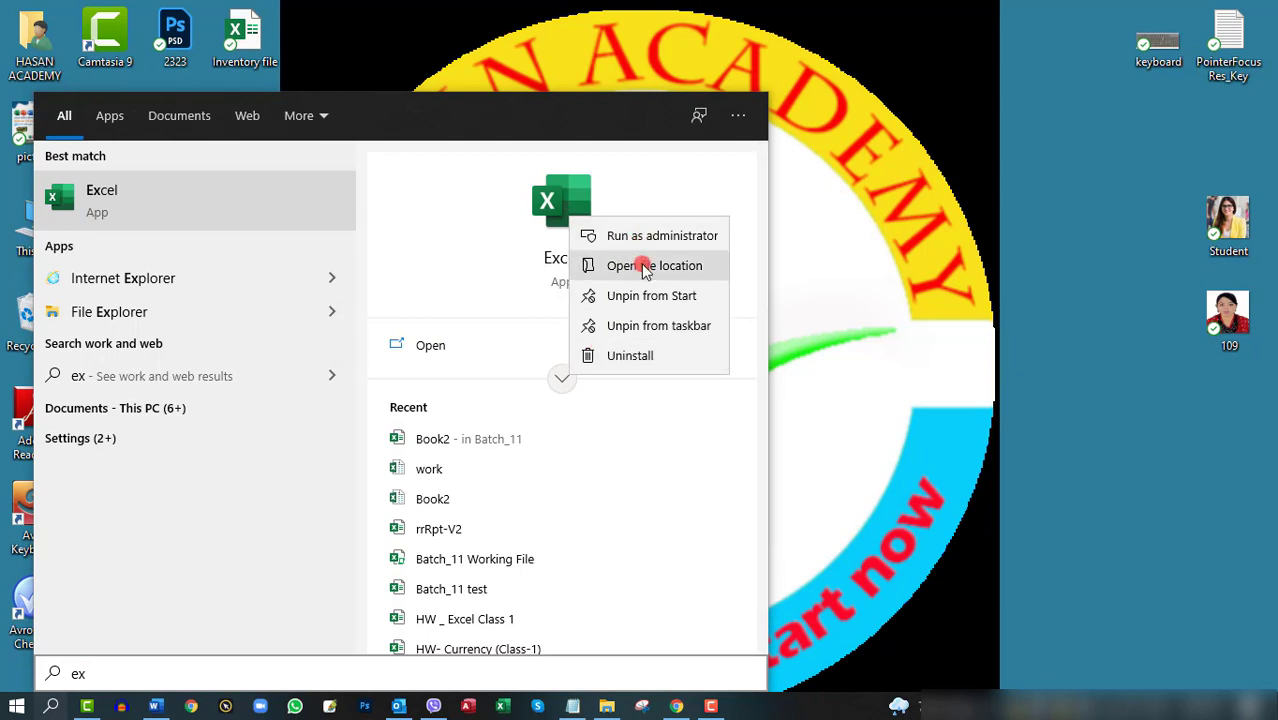
{"action": "left_click", "coordinate": [630, 326]}
{"action": "left_click", "coordinate": [819, 285]}
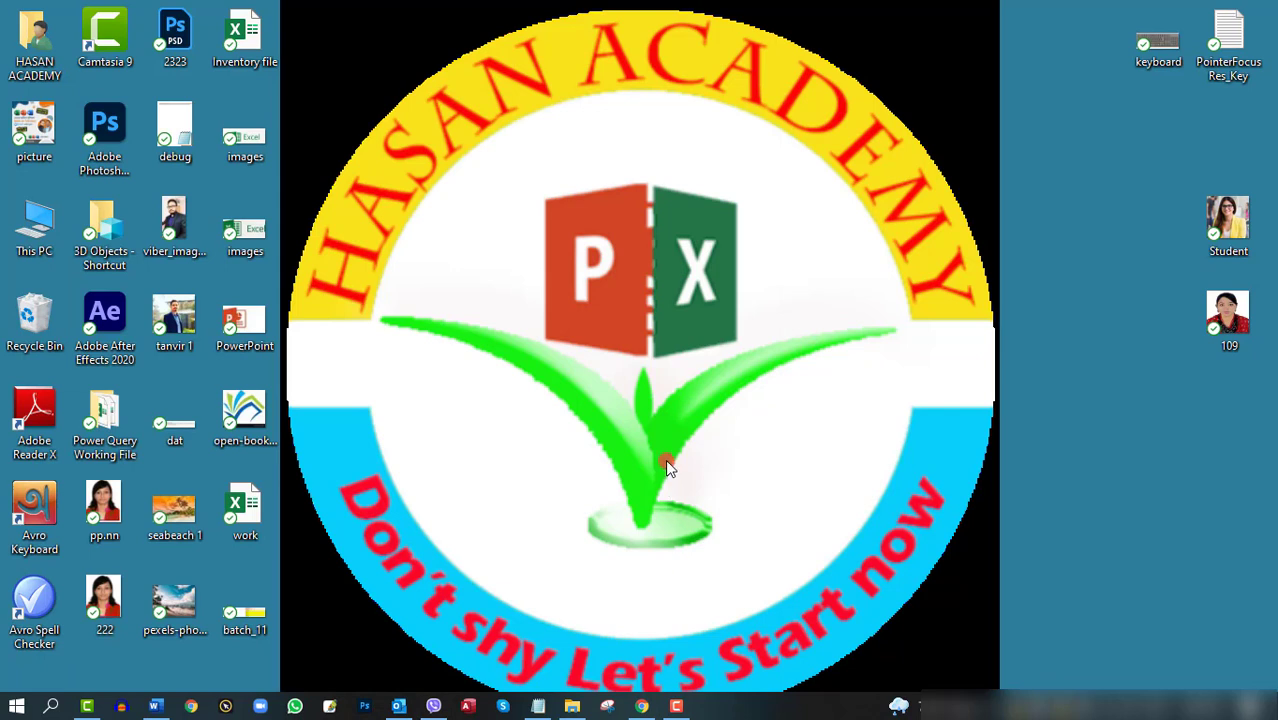
Step: Search 'ex' and pin the Excel result to the taskbar from its context menu
{"action": "left_click", "coordinate": [50, 706]}
{"action": "type", "text": "ex"}
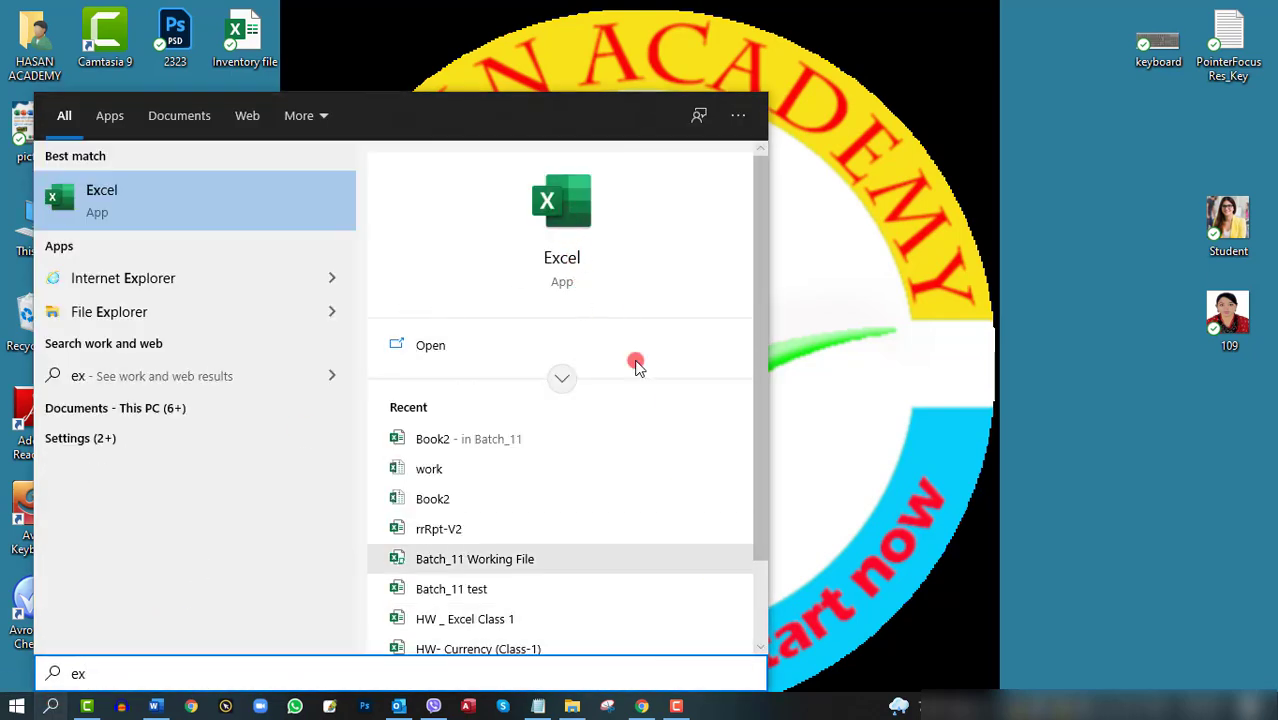
{"action": "right_click", "coordinate": [568, 195]}
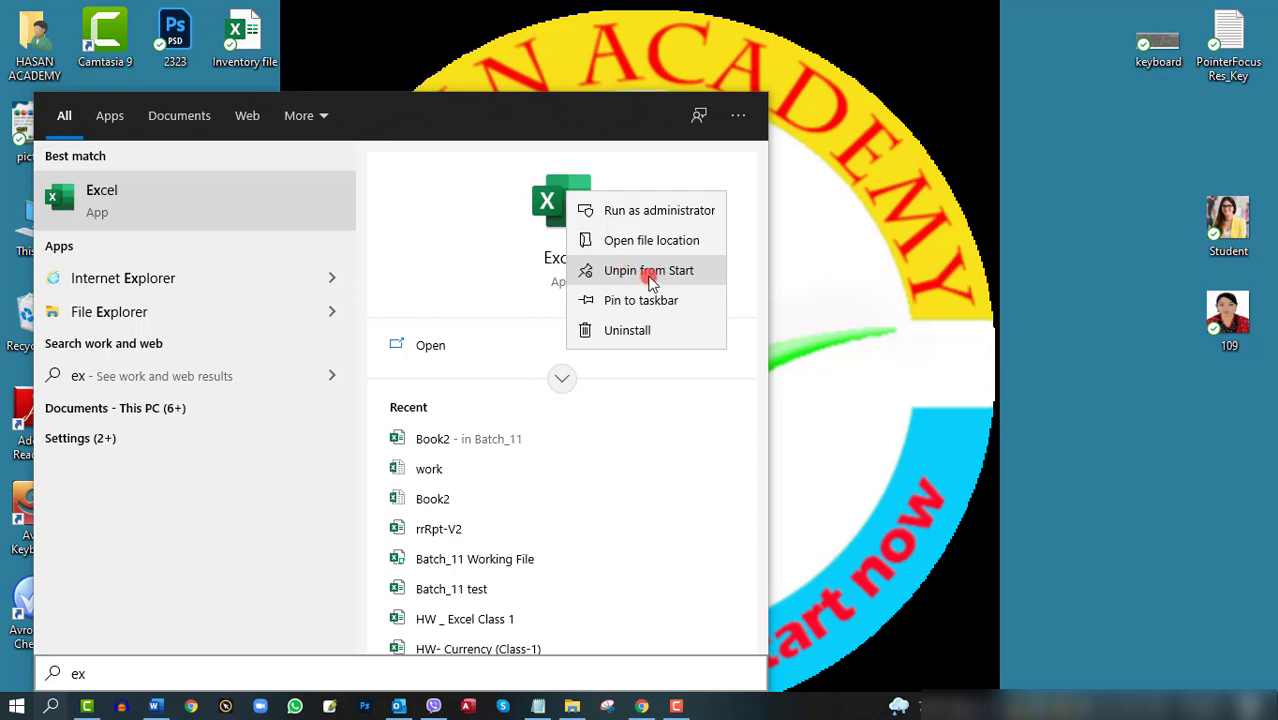
{"action": "left_click", "coordinate": [641, 305]}
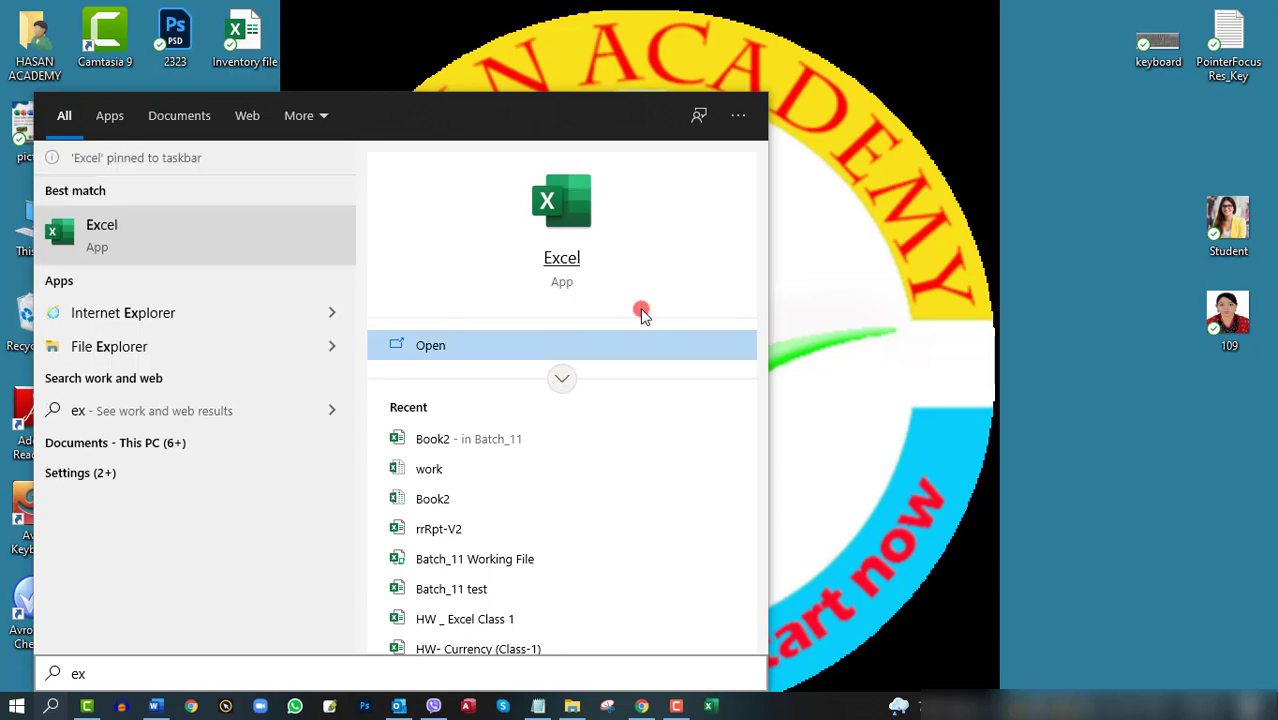
Step: Close the search panel and launch Excel from its taskbar icon
{"action": "left_click", "coordinate": [826, 345]}
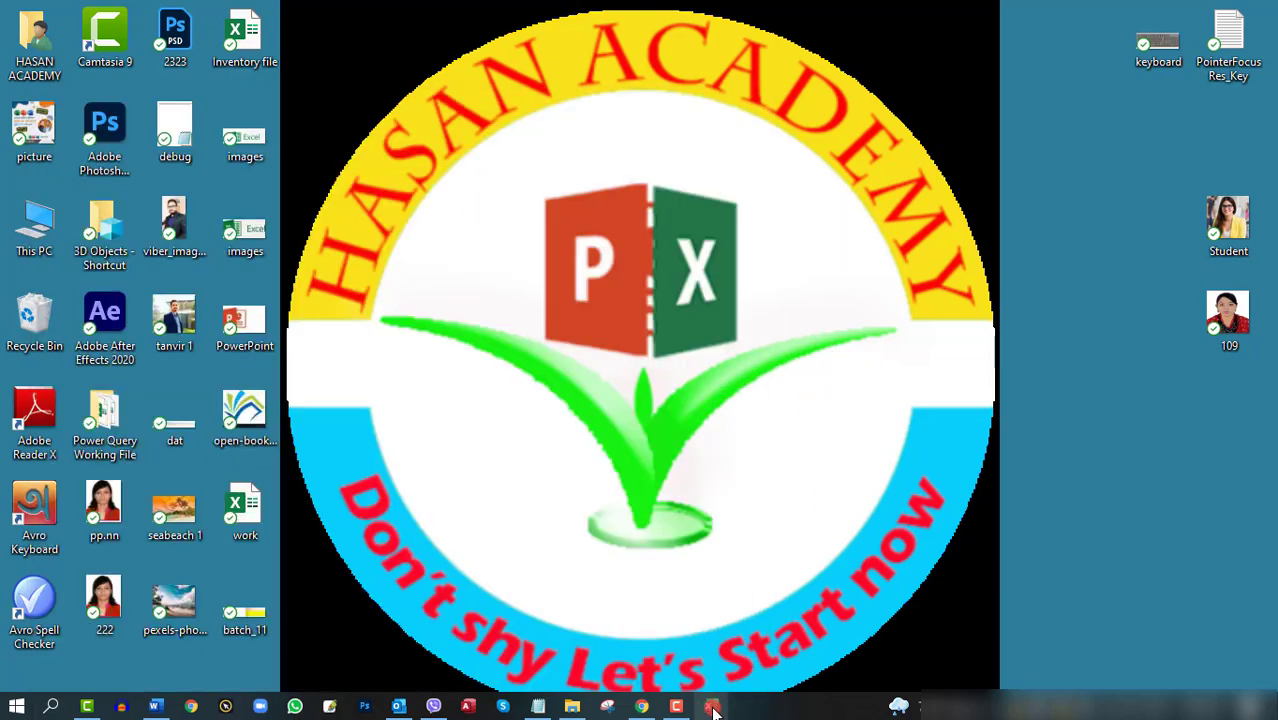
{"action": "left_click", "coordinate": [740, 590]}
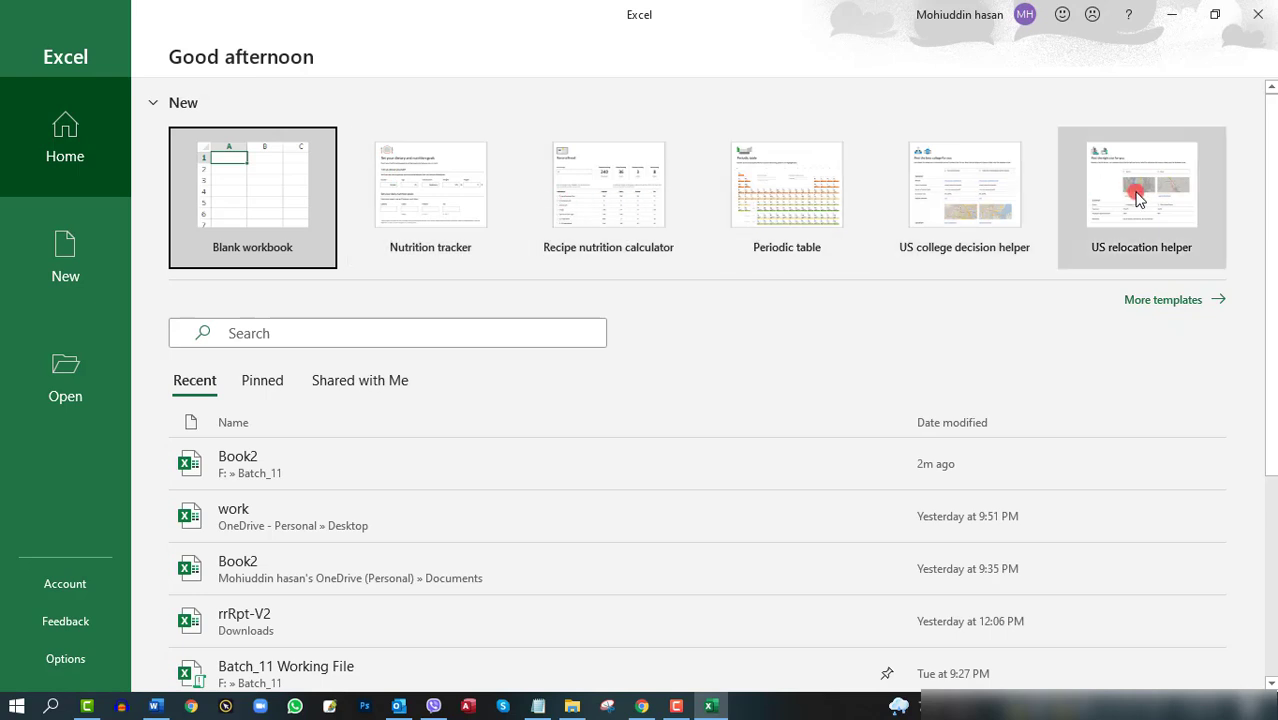
Step: Open More templates and scroll through the New page's template thumbnails
{"action": "left_click", "coordinate": [1161, 304]}
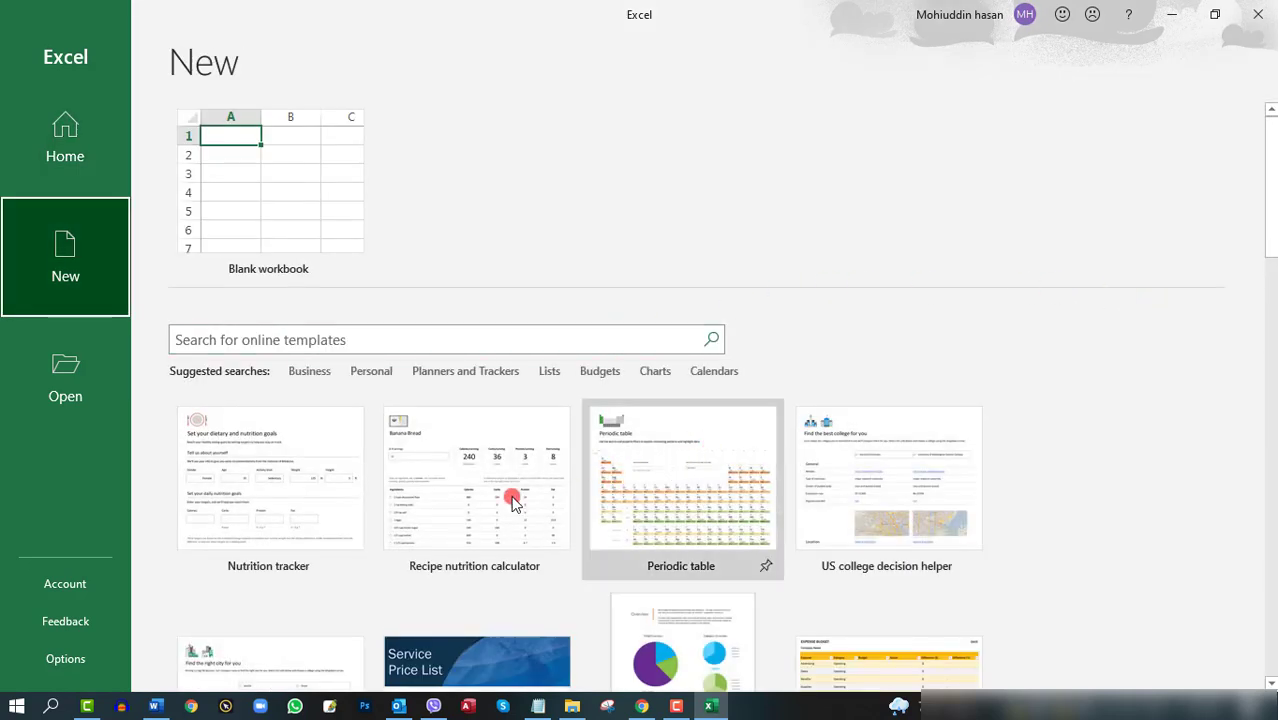
{"action": "scroll", "coordinate": [458, 495], "scroll_direction": "down", "scroll_amount": 1}
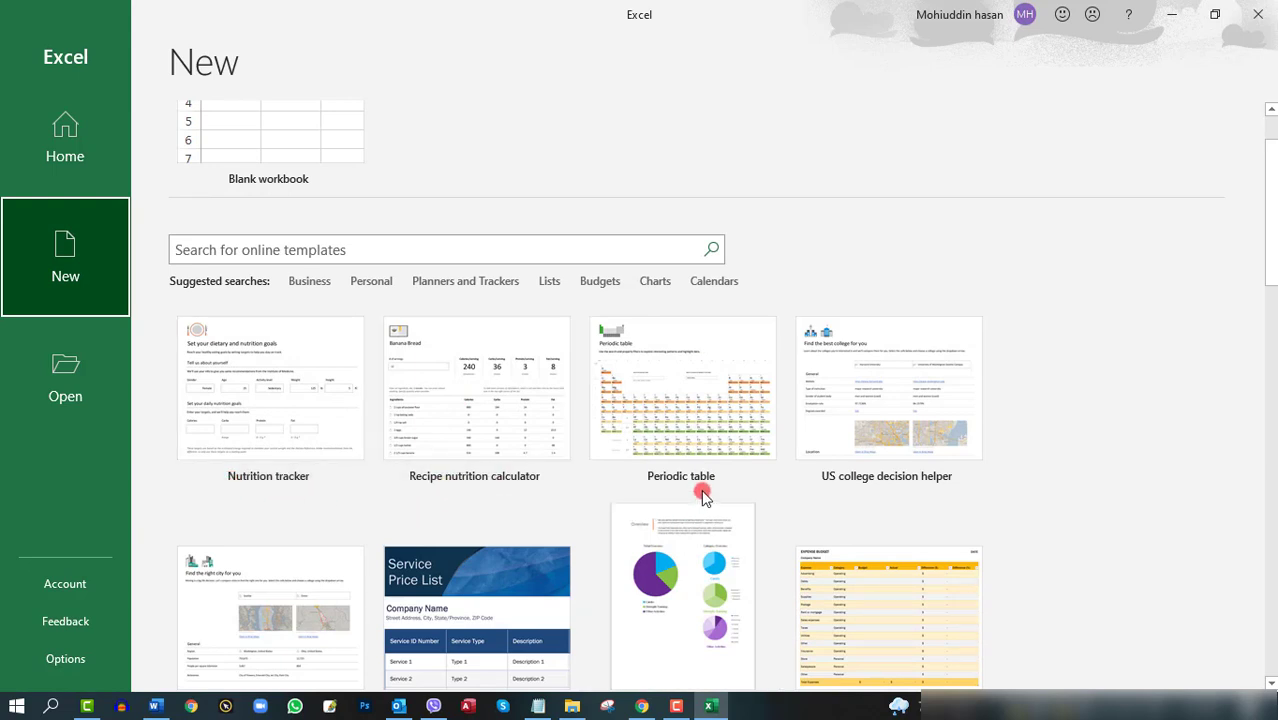
{"action": "scroll", "coordinate": [720, 485], "scroll_direction": "down", "scroll_amount": 1}
{"action": "scroll", "coordinate": [665, 490], "scroll_direction": "down", "scroll_amount": 2}
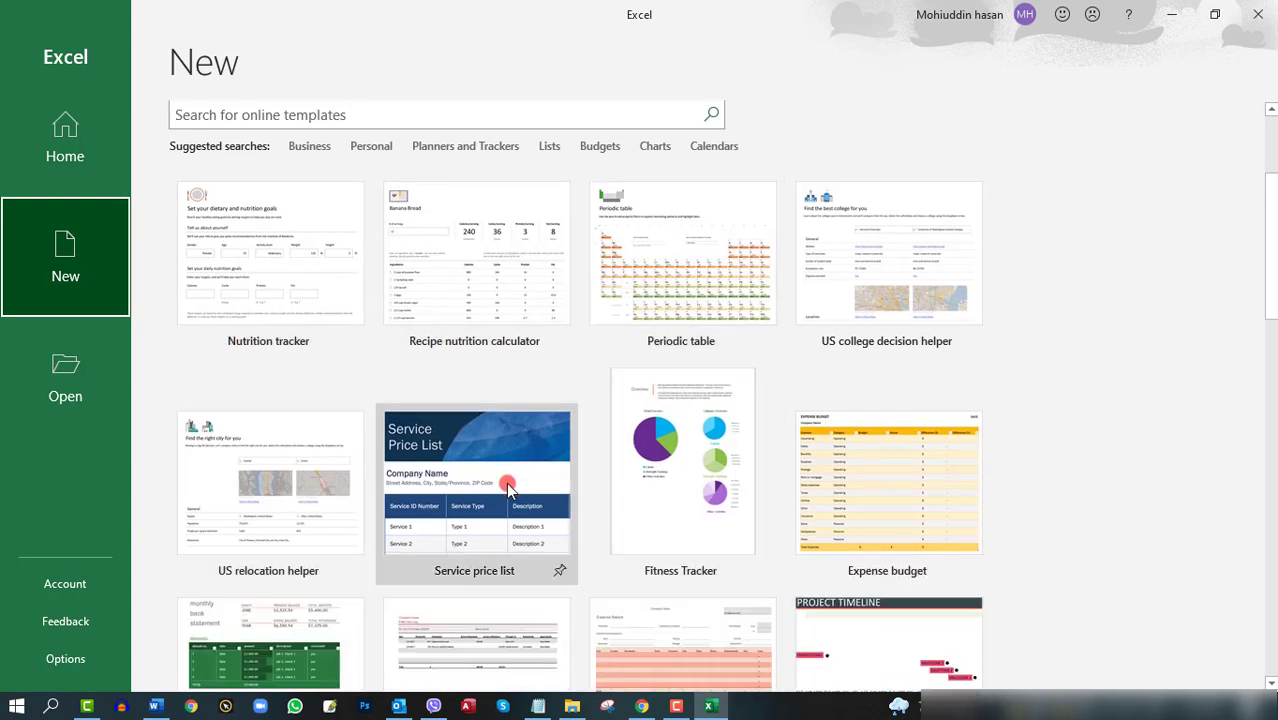
{"action": "scroll", "coordinate": [512, 475], "scroll_direction": "up", "scroll_amount": 1}
{"action": "scroll", "coordinate": [443, 283], "scroll_direction": "up", "scroll_amount": 2}
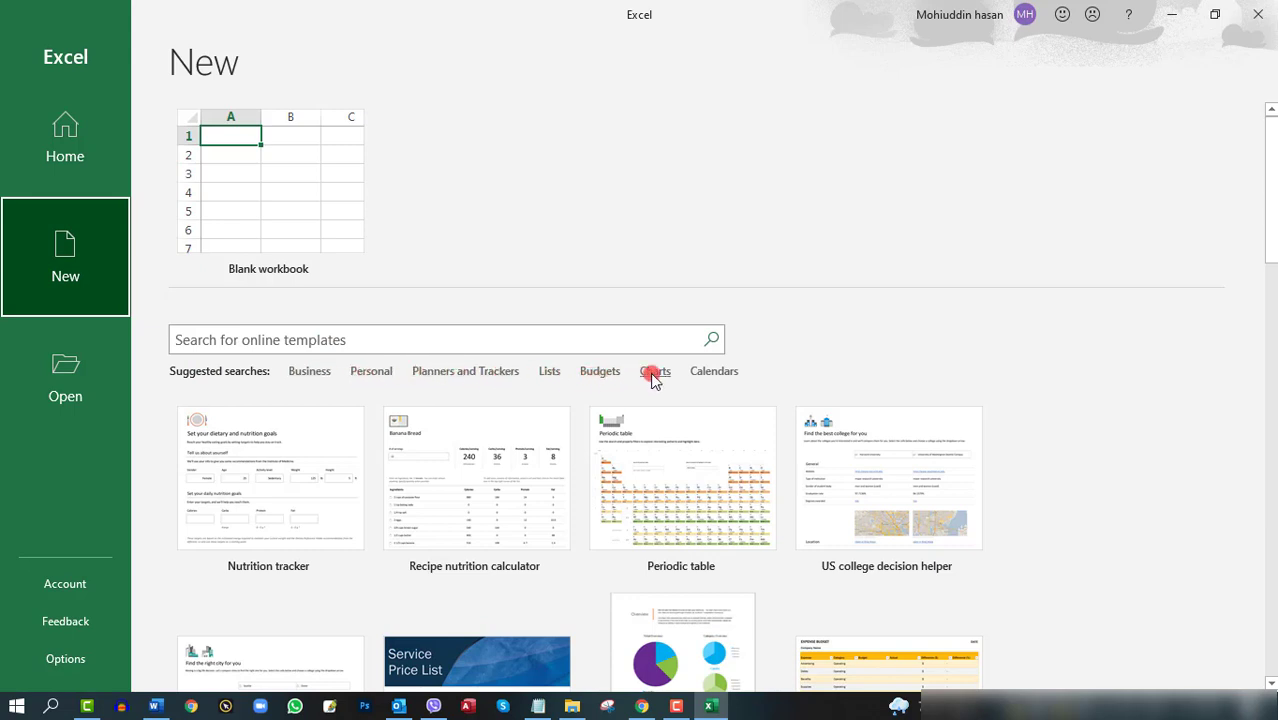
Step: Show Business category templates and preview the Simple invoice template
{"action": "left_click", "coordinate": [312, 372]}
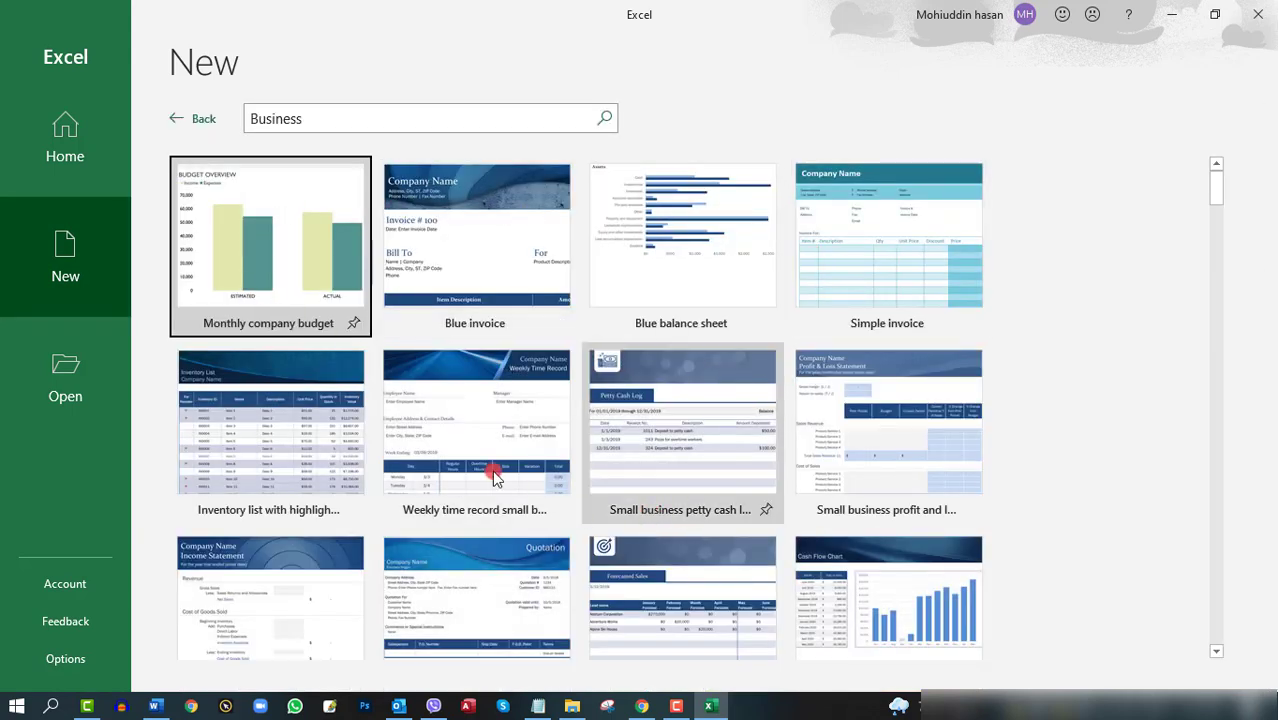
{"action": "scroll", "coordinate": [528, 568], "scroll_direction": "down", "scroll_amount": 2}
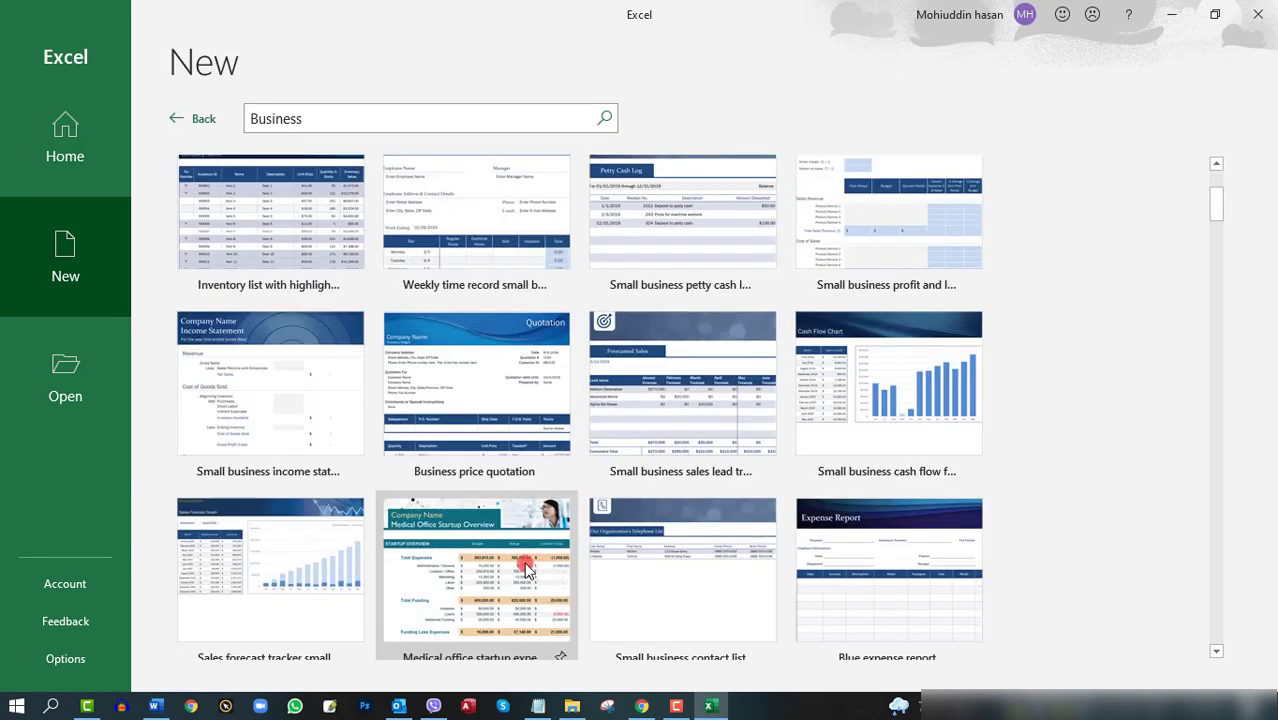
{"action": "scroll", "coordinate": [499, 451], "scroll_direction": "up", "scroll_amount": 2}
{"action": "scroll", "coordinate": [420, 262], "scroll_direction": "up", "scroll_amount": 1}
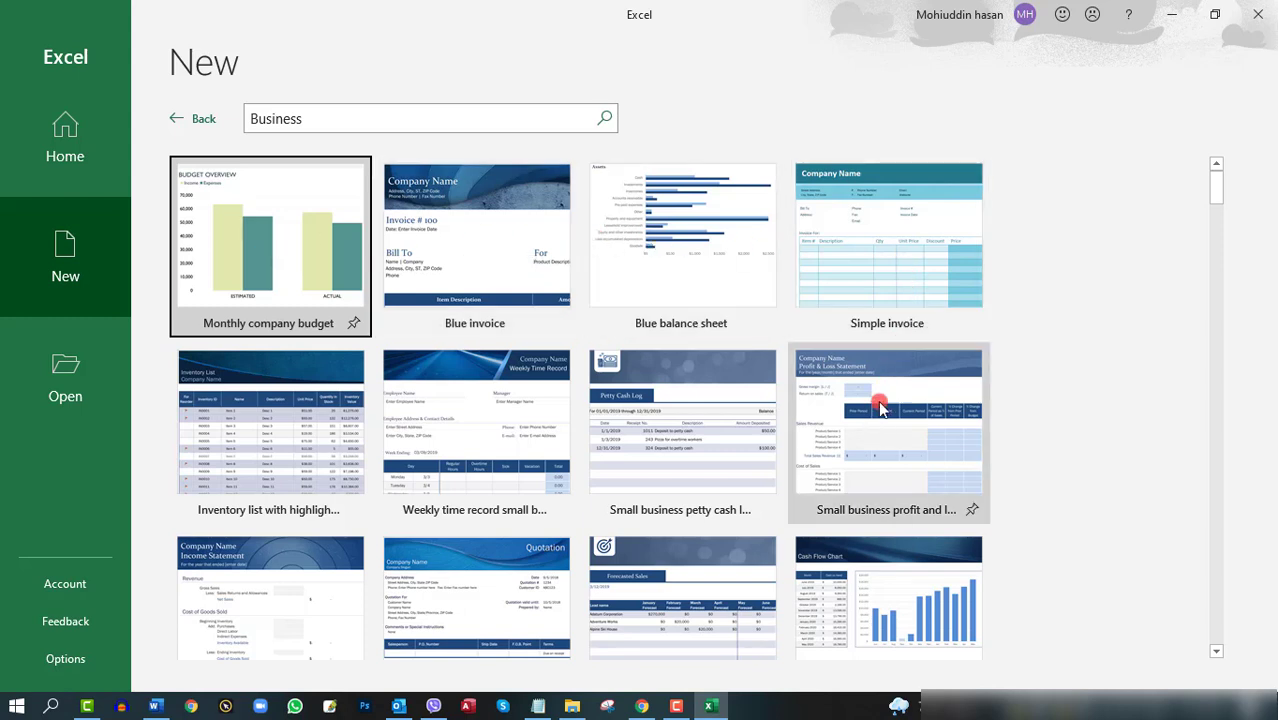
{"action": "left_click", "coordinate": [869, 259]}
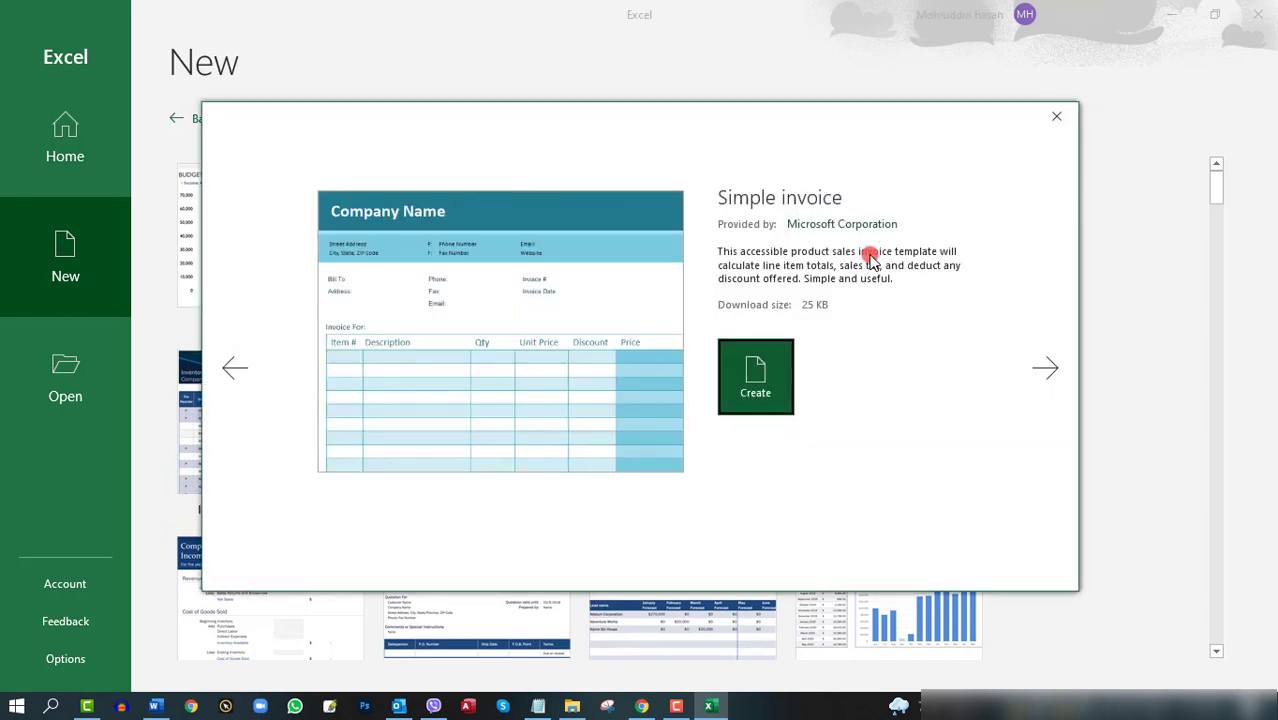
Step: Create the Simple invoice workbook, scroll through it, and inspect the Price formula in G16
{"action": "left_click", "coordinate": [755, 373]}
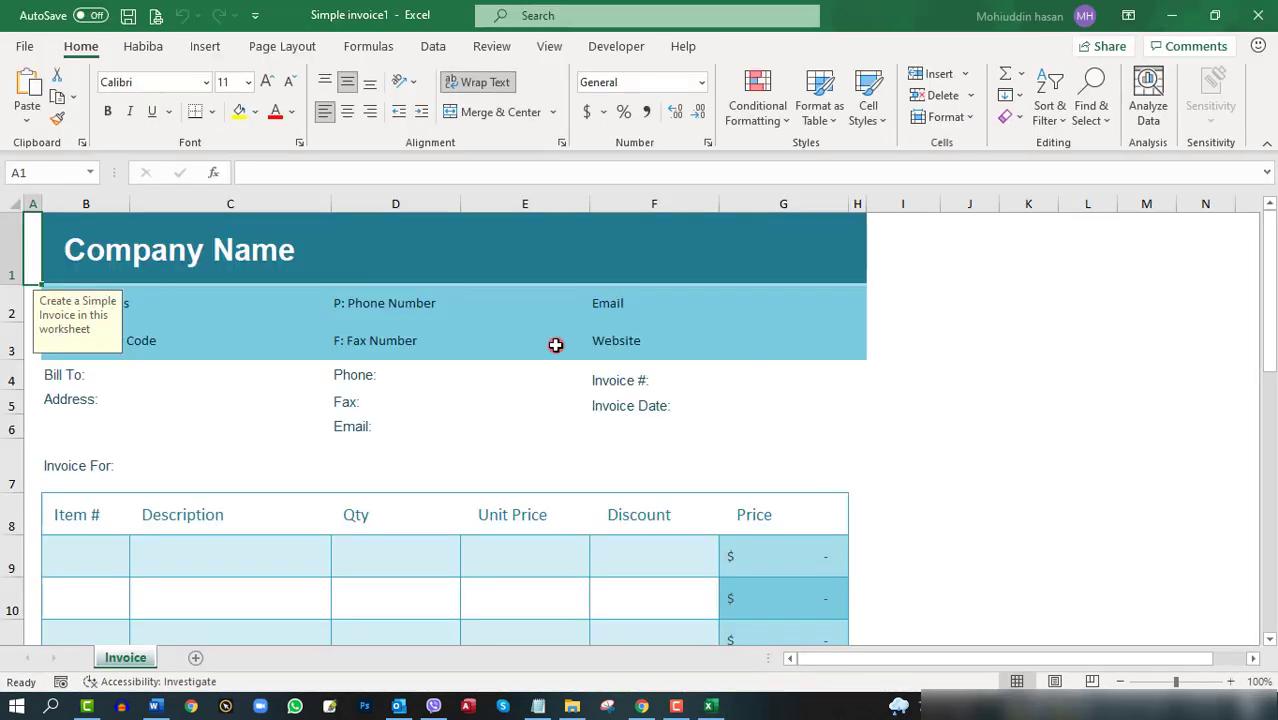
{"action": "scroll", "coordinate": [593, 455], "scroll_direction": "down", "scroll_amount": 5}
{"action": "scroll", "coordinate": [592, 457], "scroll_direction": "down", "scroll_amount": 5}
{"action": "scroll", "coordinate": [592, 457], "scroll_direction": "up", "scroll_amount": 5}
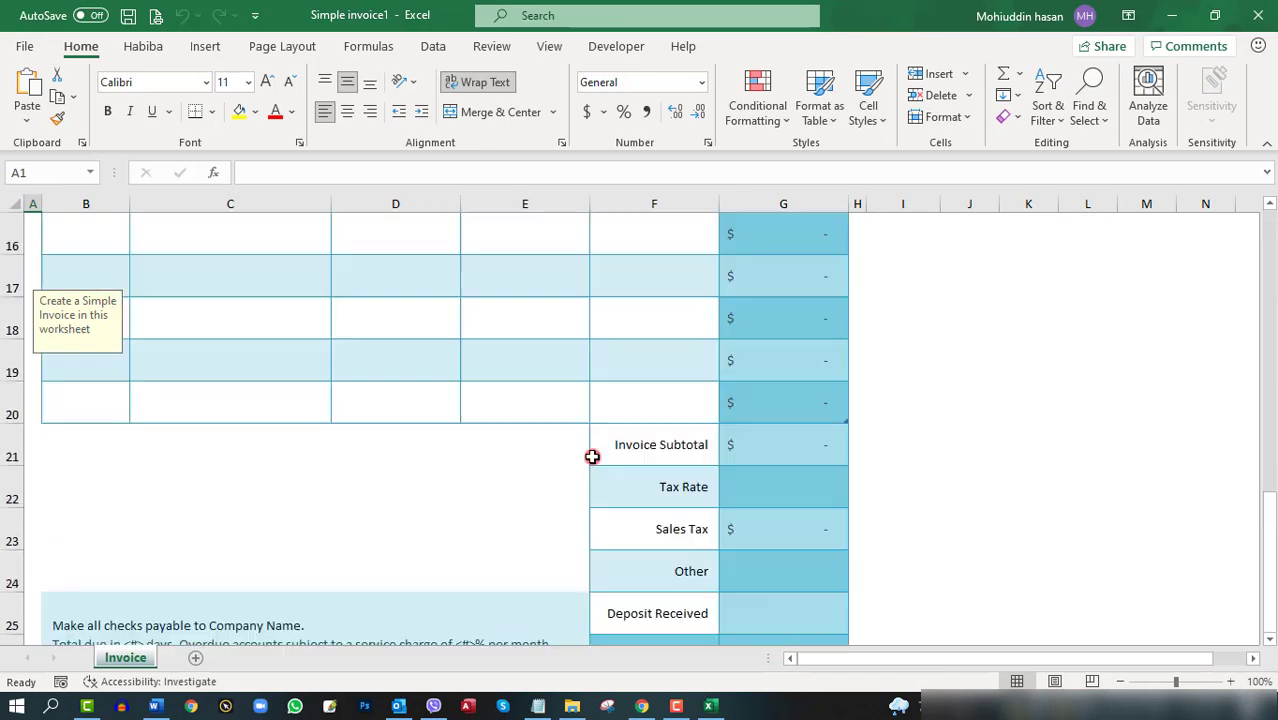
{"action": "scroll", "coordinate": [591, 445], "scroll_direction": "up", "scroll_amount": 1}
{"action": "left_click", "coordinate": [748, 355]}
{"action": "scroll", "coordinate": [764, 307], "scroll_direction": "up", "scroll_amount": 4}
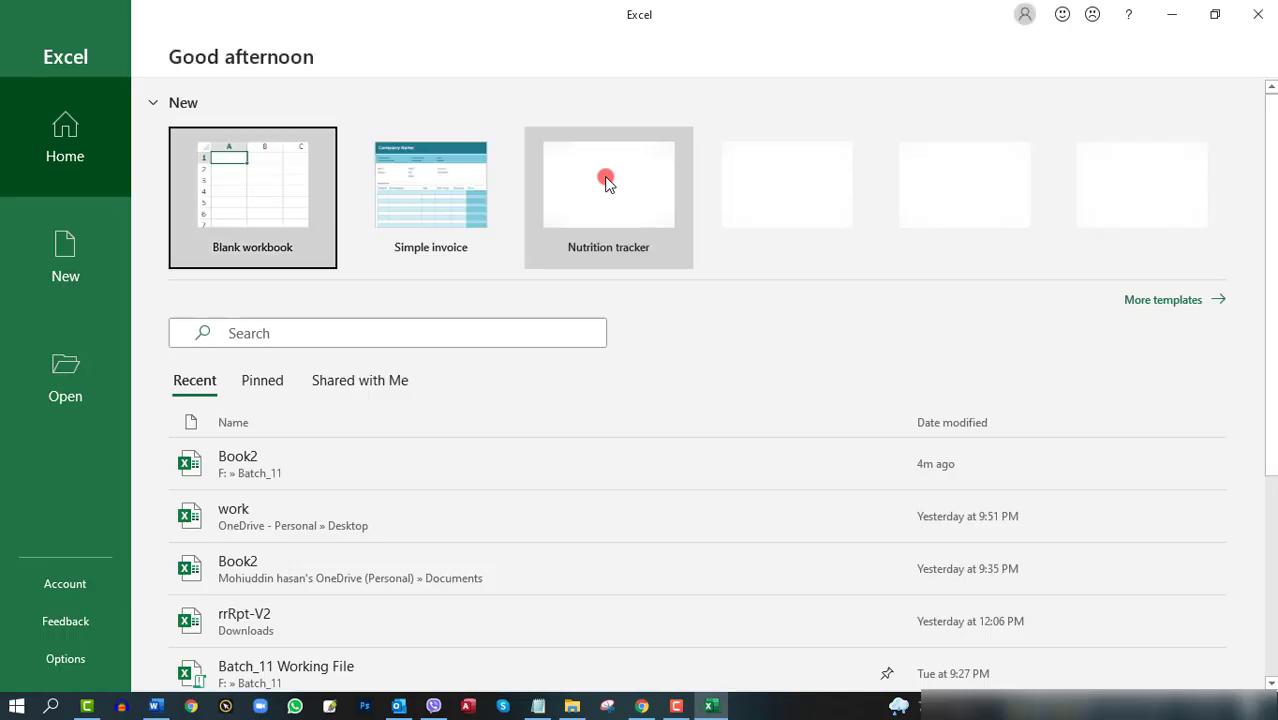
Step: Open the full template gallery and search online templates for 'budgets'
{"action": "left_click", "coordinate": [318, 330]}
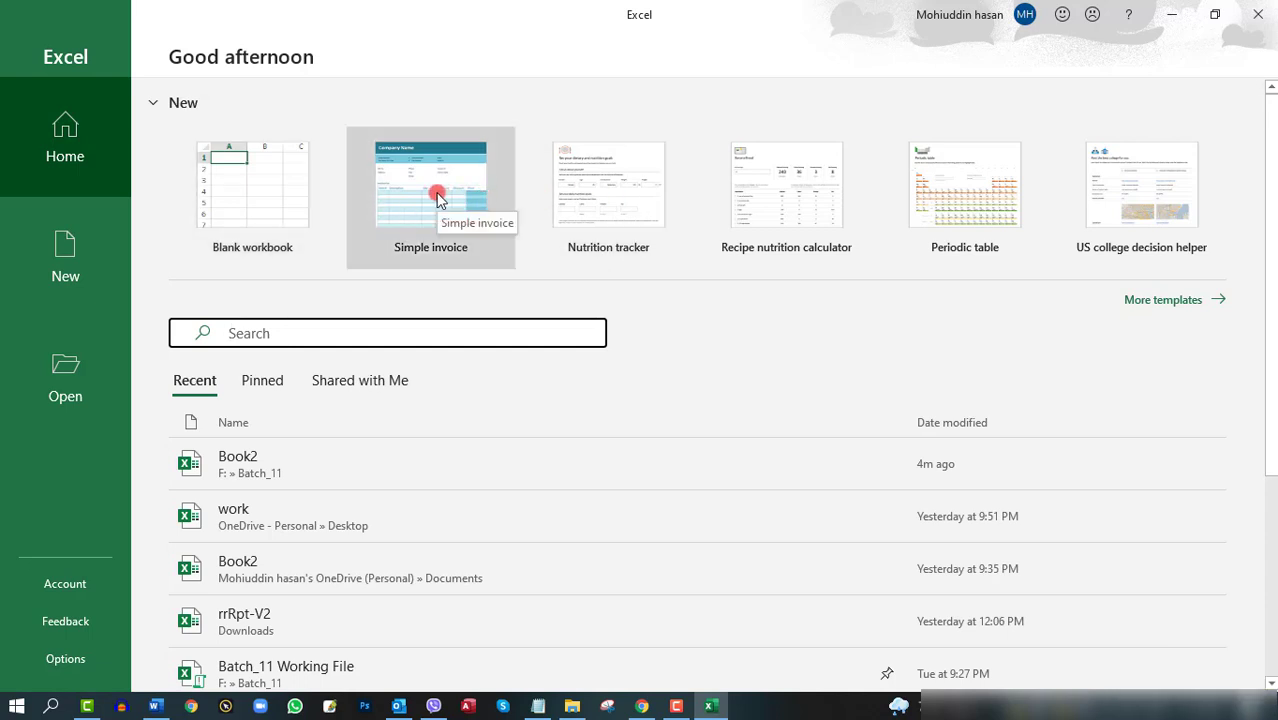
{"action": "left_click", "coordinate": [1150, 300]}
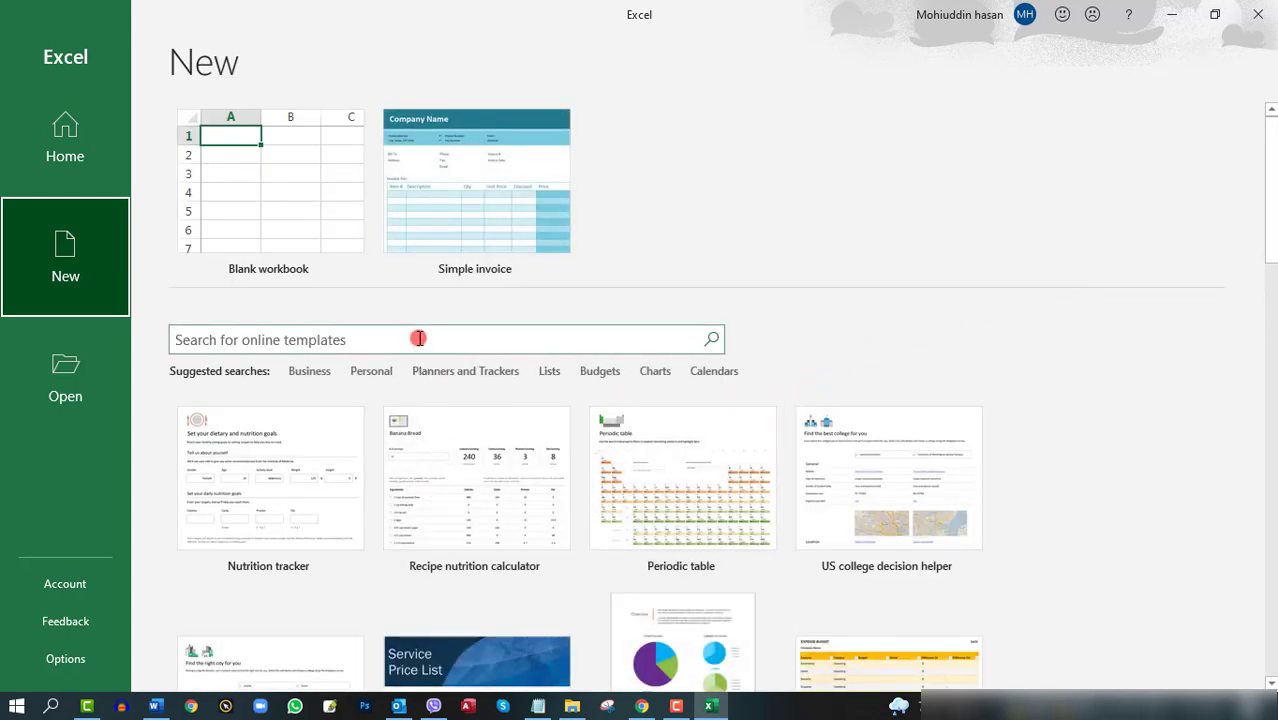
{"action": "left_click", "coordinate": [418, 339]}
{"action": "type", "text": "budgets"}
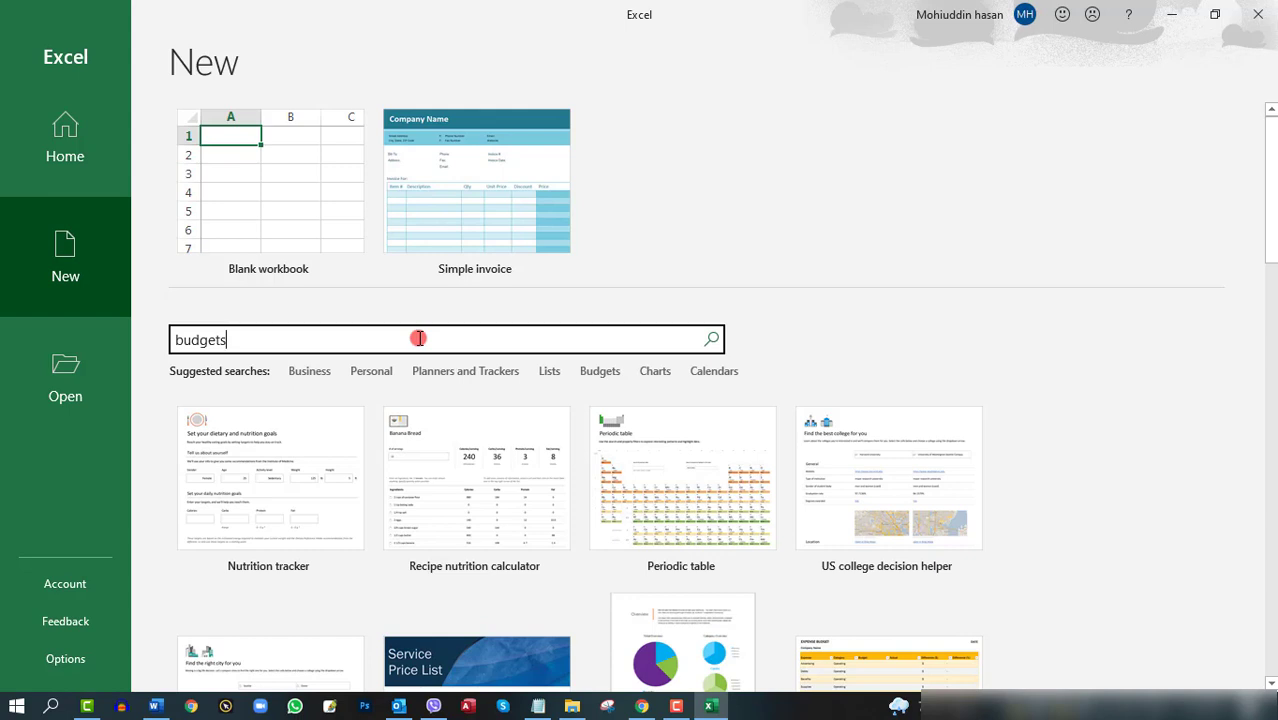
{"action": "left_click", "coordinate": [711, 339]}
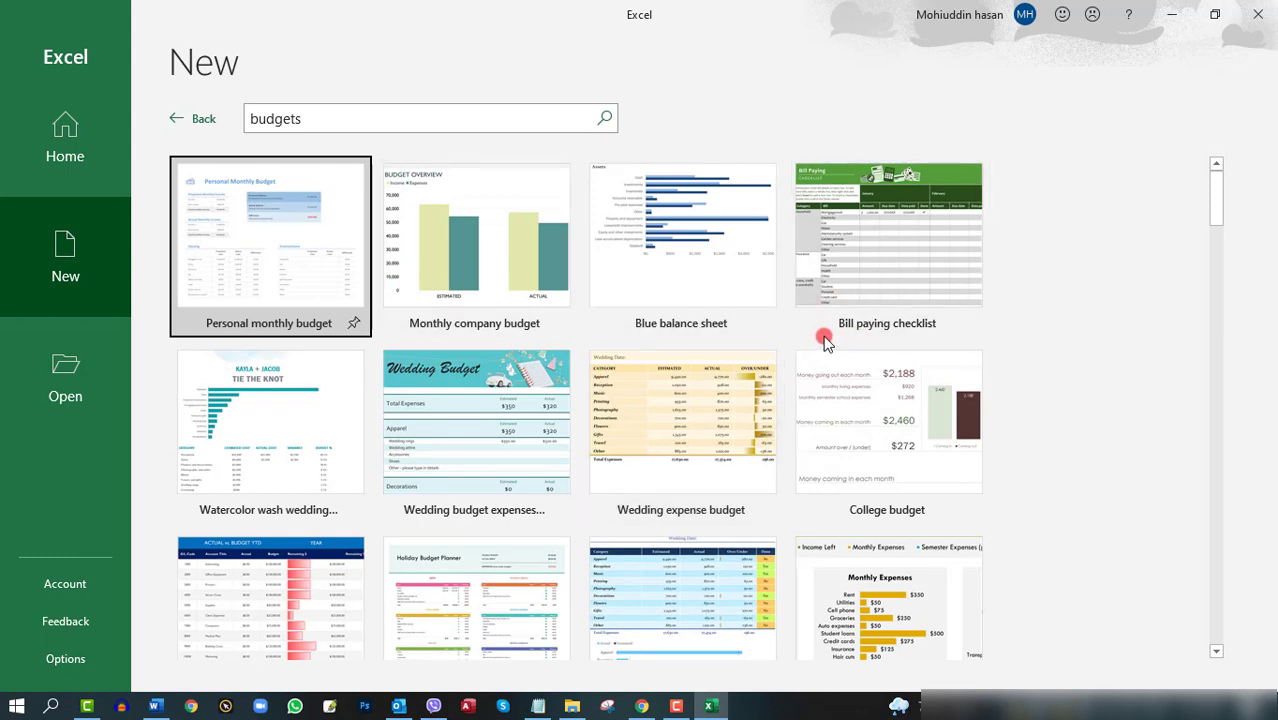
Step: Scroll through budget results like Personal monthly budget and College budget
{"action": "scroll", "coordinate": [628, 473], "scroll_direction": "down", "scroll_amount": 1}
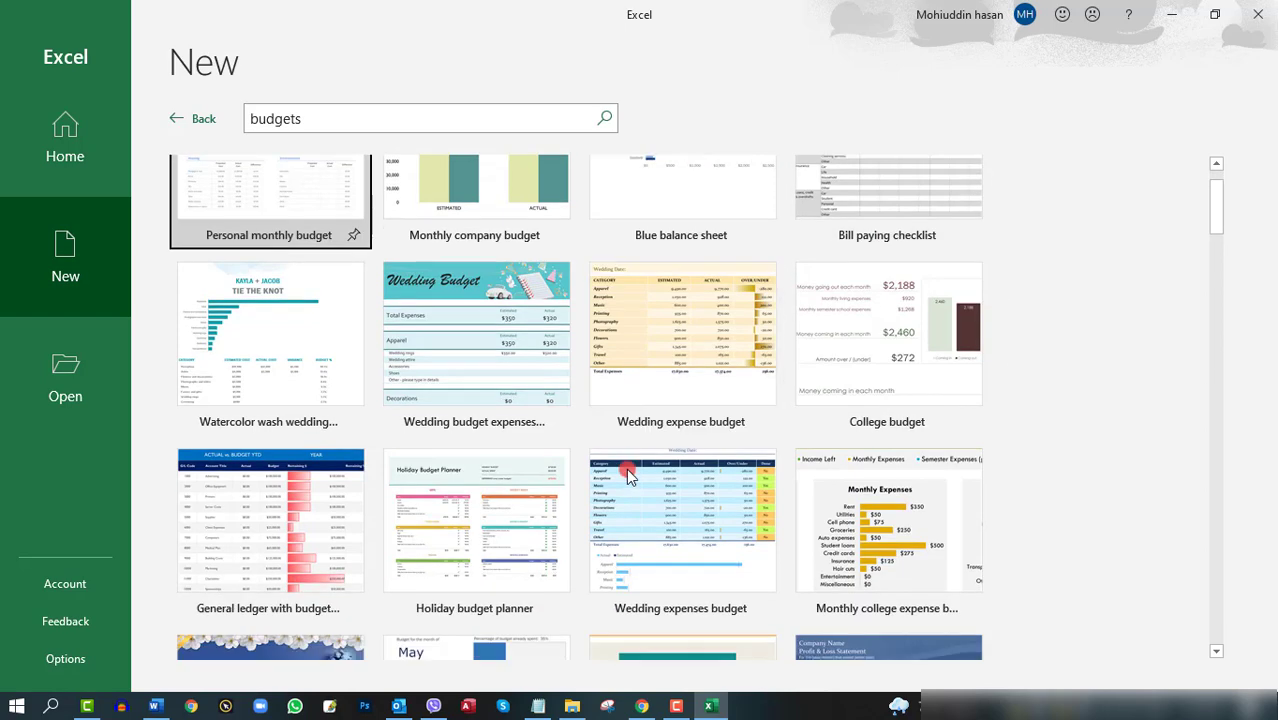
{"action": "scroll", "coordinate": [628, 473], "scroll_direction": "down", "scroll_amount": 1}
{"action": "scroll", "coordinate": [628, 473], "scroll_direction": "down", "scroll_amount": 1}
{"action": "scroll", "coordinate": [628, 473], "scroll_direction": "down", "scroll_amount": 2}
{"action": "scroll", "coordinate": [628, 473], "scroll_direction": "down", "scroll_amount": 2}
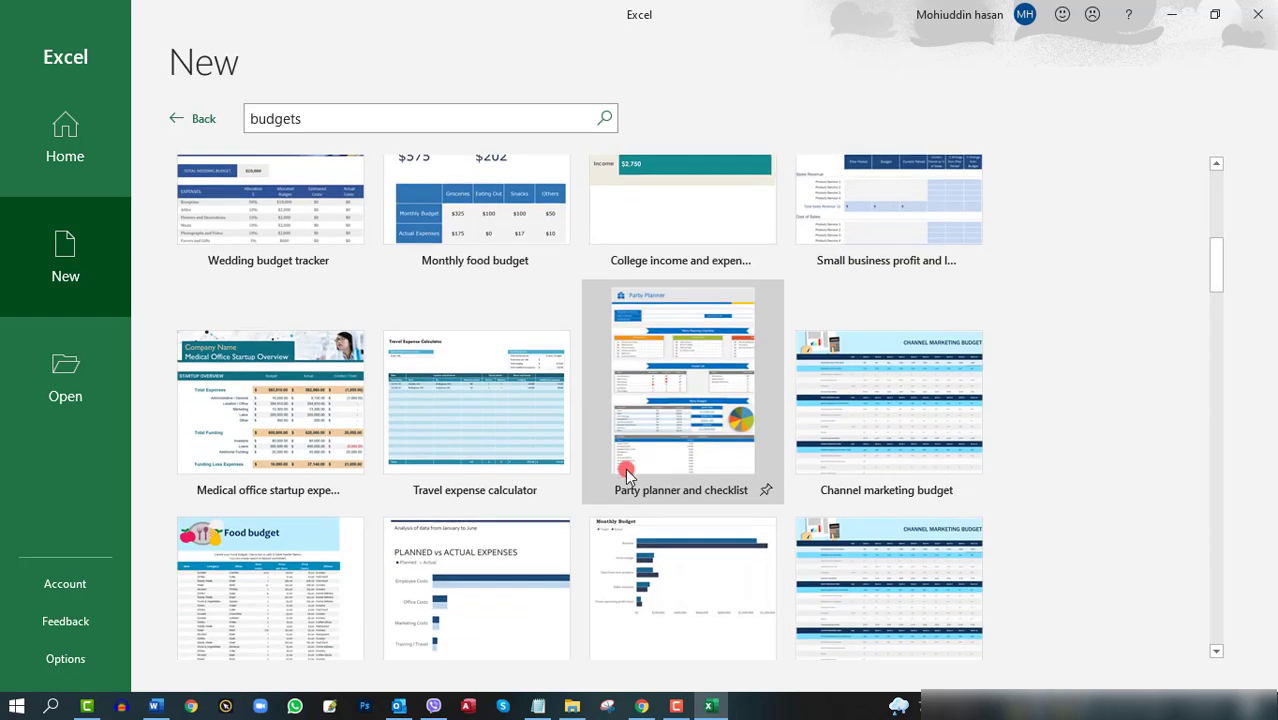
{"action": "scroll", "coordinate": [628, 473], "scroll_direction": "up", "scroll_amount": 2}
{"action": "scroll", "coordinate": [628, 473], "scroll_direction": "up", "scroll_amount": 2}
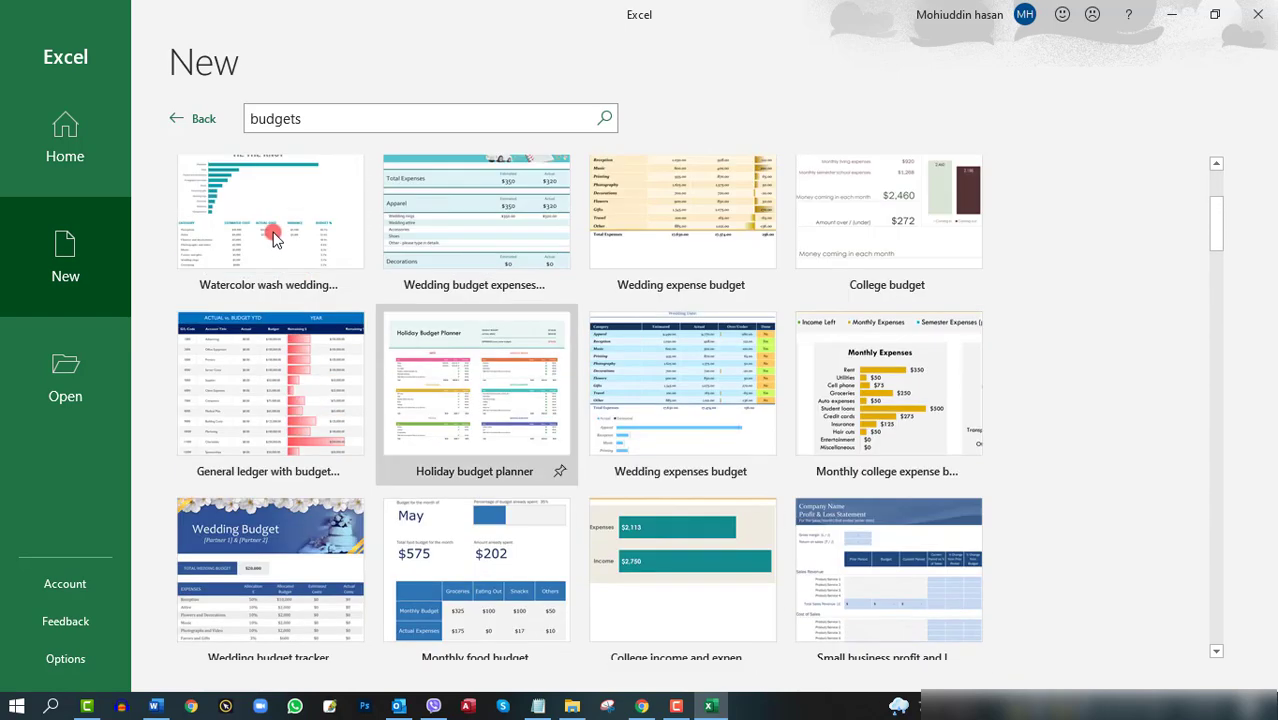
Step: Go back from the budget results and start a blank workbook, Book1
{"action": "left_click", "coordinate": [177, 119]}
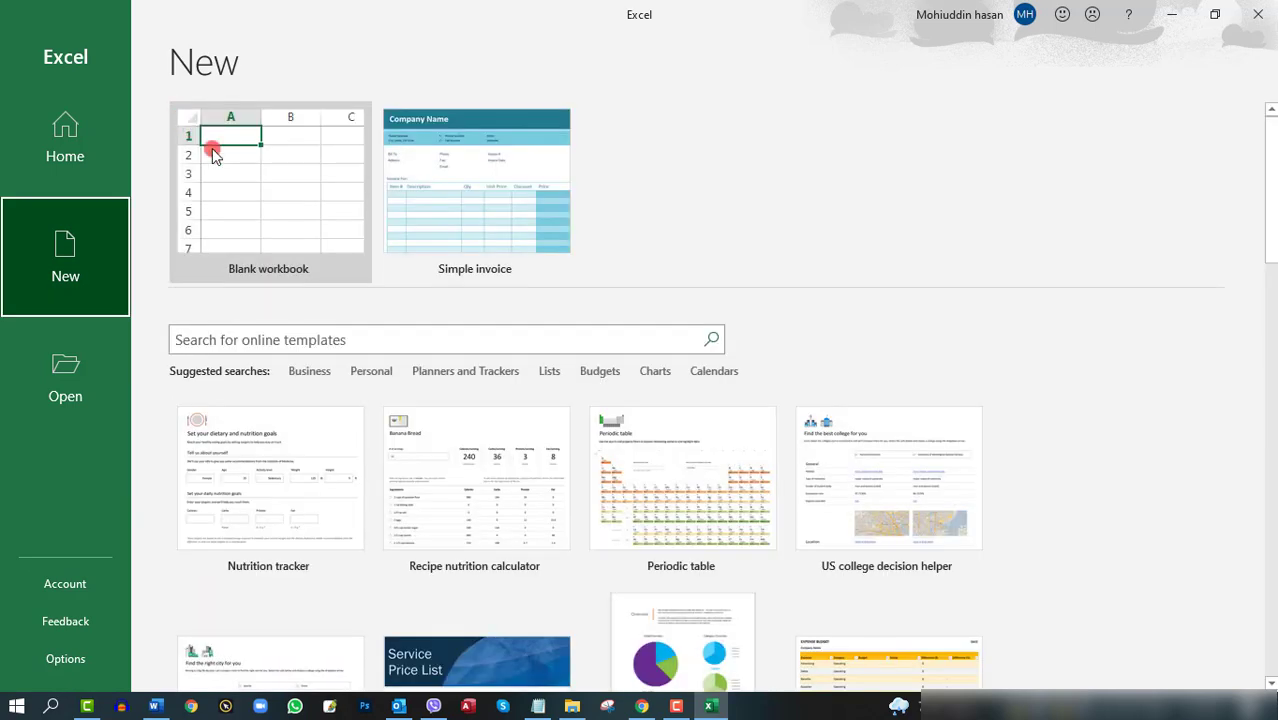
{"action": "left_click", "coordinate": [268, 190]}
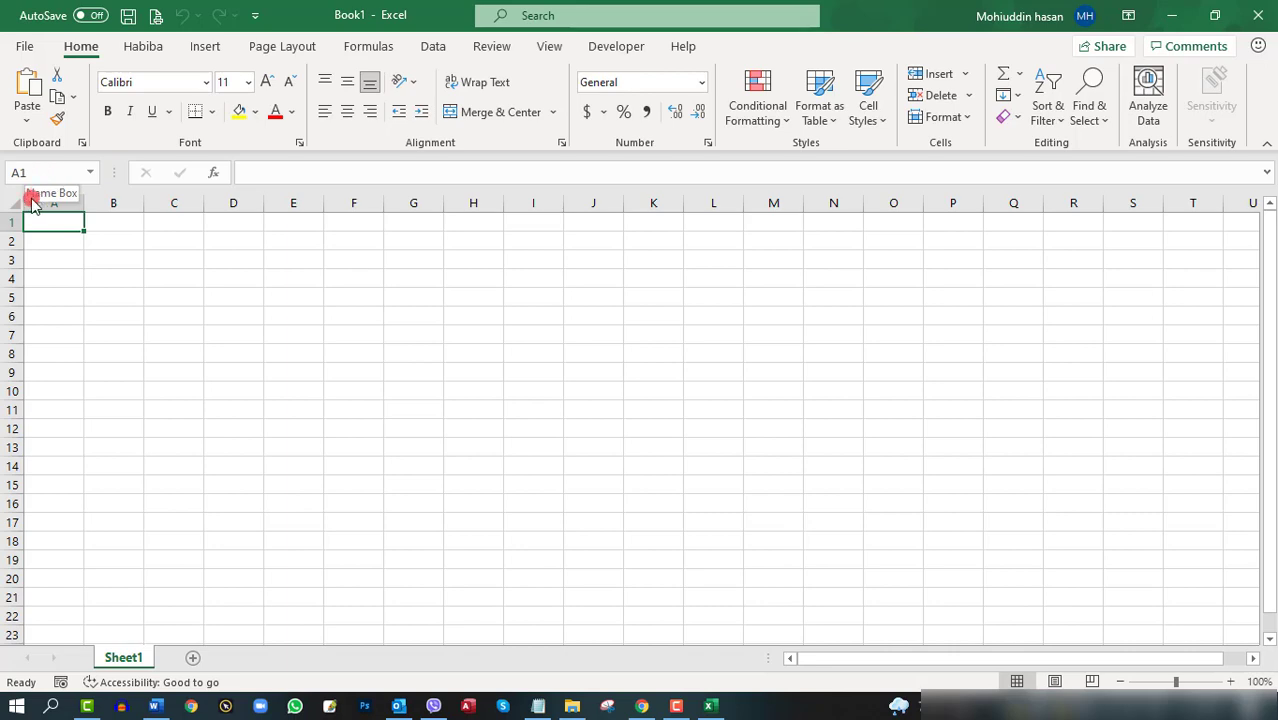
Step: Select the whole sheet, click the formula bar, then select rows 6 and 2 and columns A and I
{"action": "left_click", "coordinate": [8, 201]}
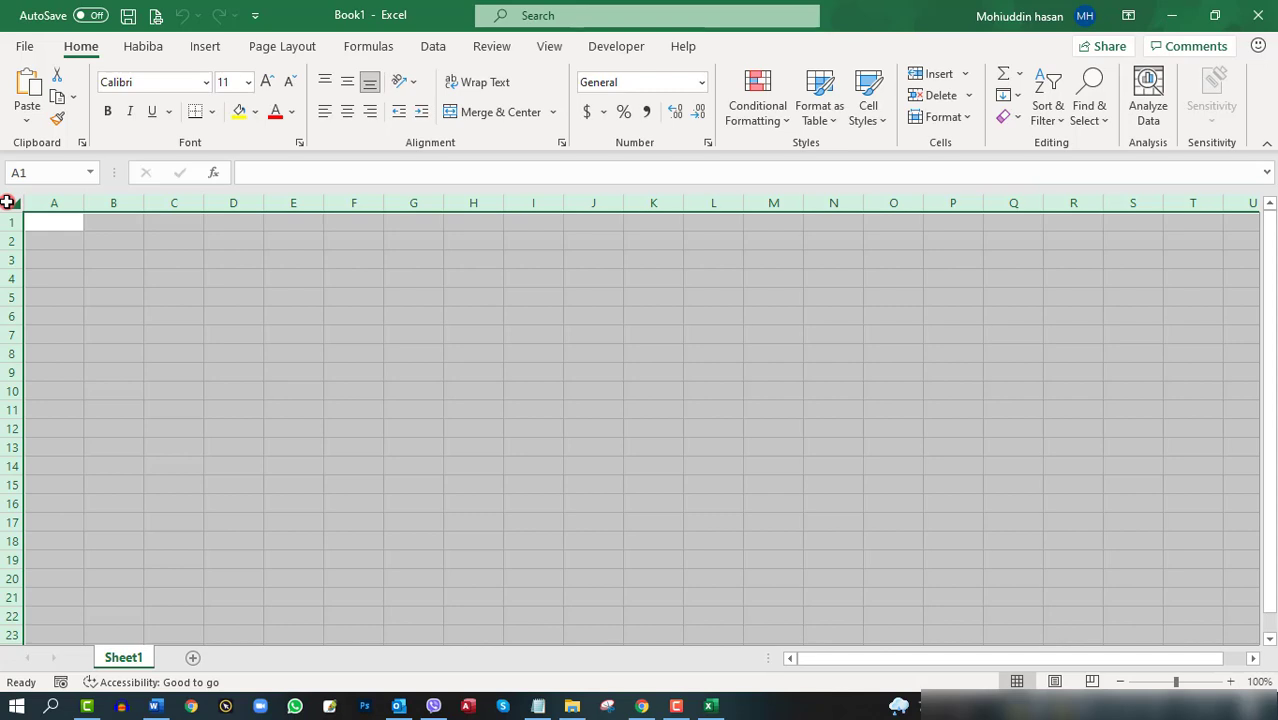
{"action": "left_click", "coordinate": [319, 178]}
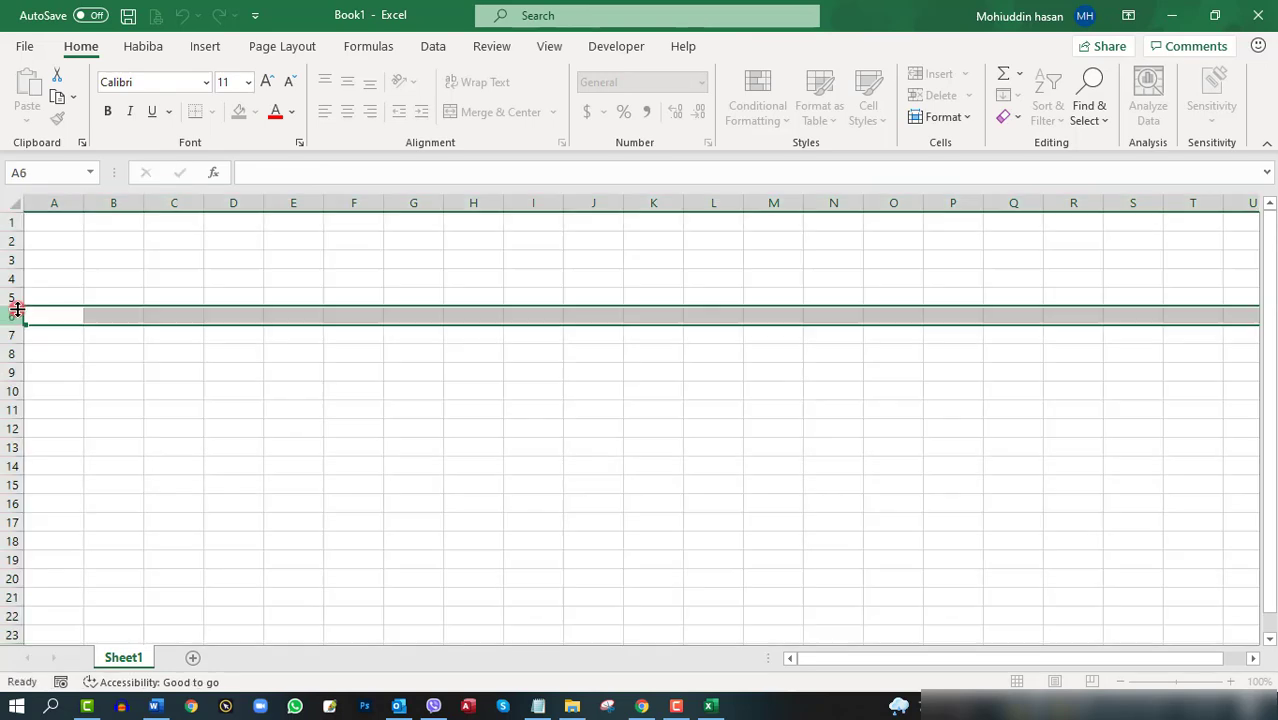
{"action": "left_click", "coordinate": [12, 316]}
{"action": "left_click", "coordinate": [12, 240]}
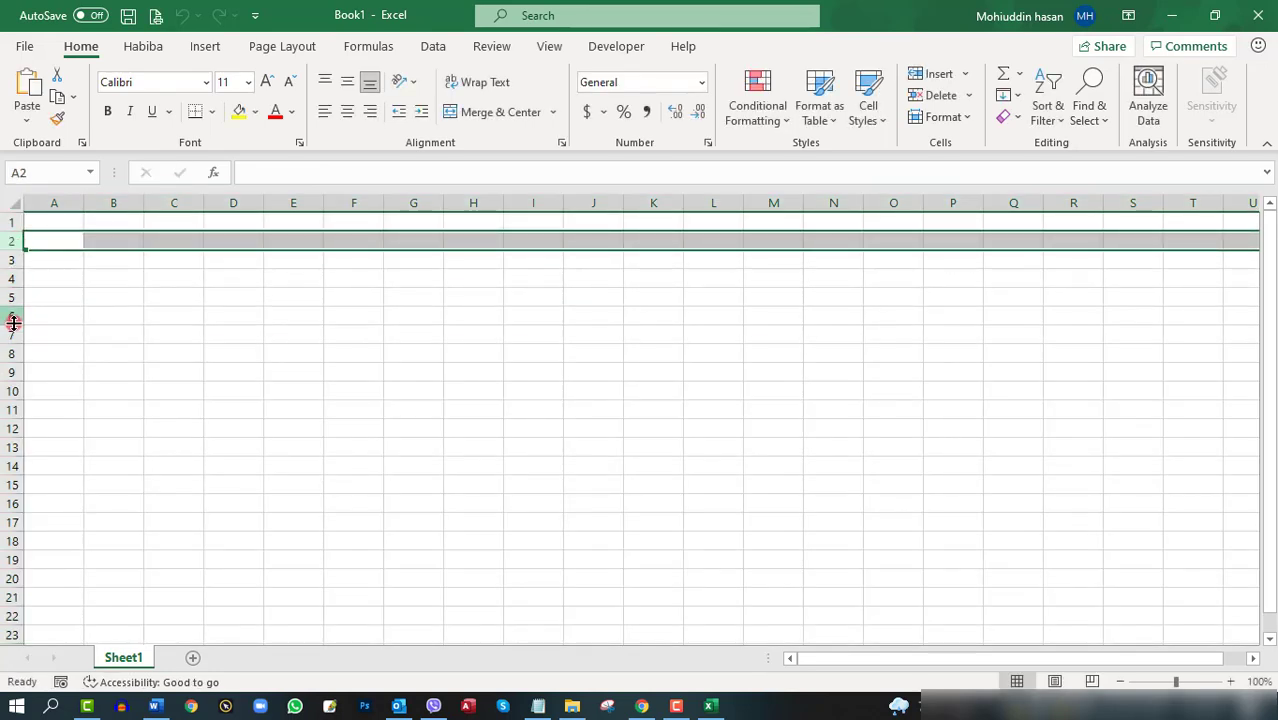
{"action": "left_click", "coordinate": [63, 205]}
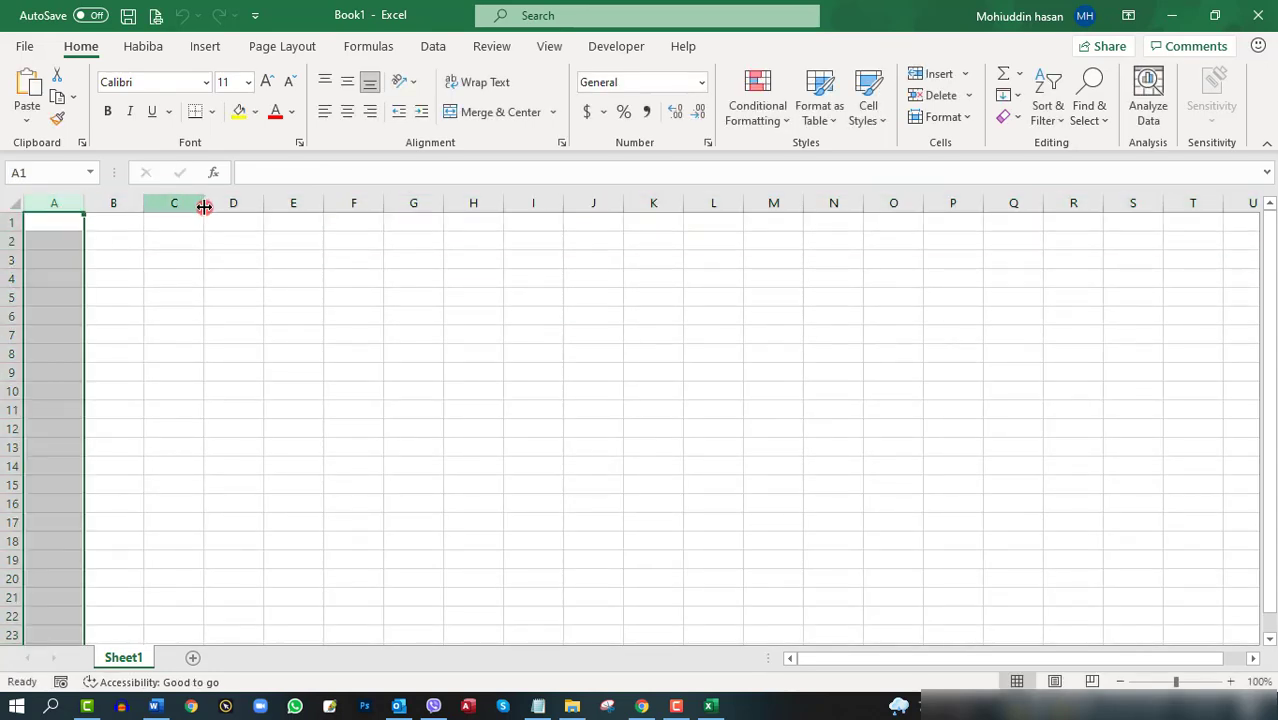
{"action": "left_click", "coordinate": [536, 198]}
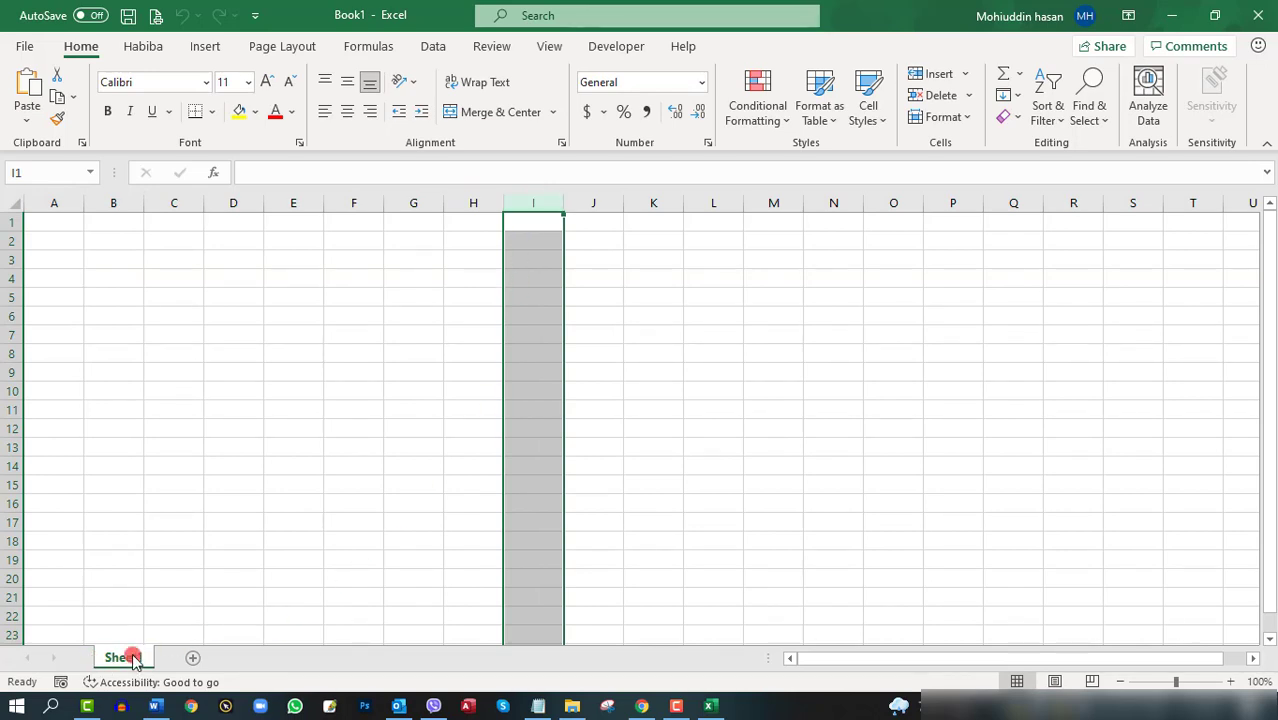
Step: Add Sheet2 and switch between the Sheet1 and Sheet2 tabs
{"action": "left_click", "coordinate": [193, 657]}
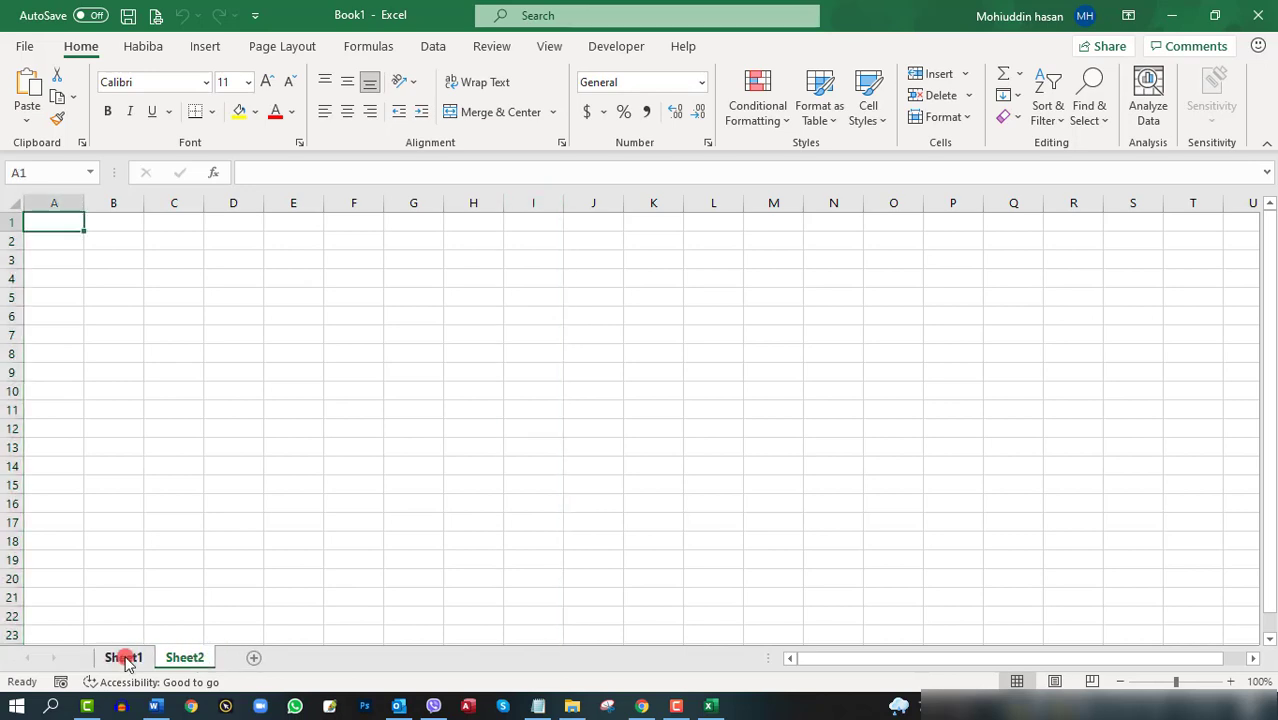
{"action": "left_click", "coordinate": [125, 658]}
{"action": "left_click", "coordinate": [172, 659]}
Step: Add Sheet3, return to Sheet1, and open then cancel the Activate sheet list
{"action": "left_click", "coordinate": [251, 659]}
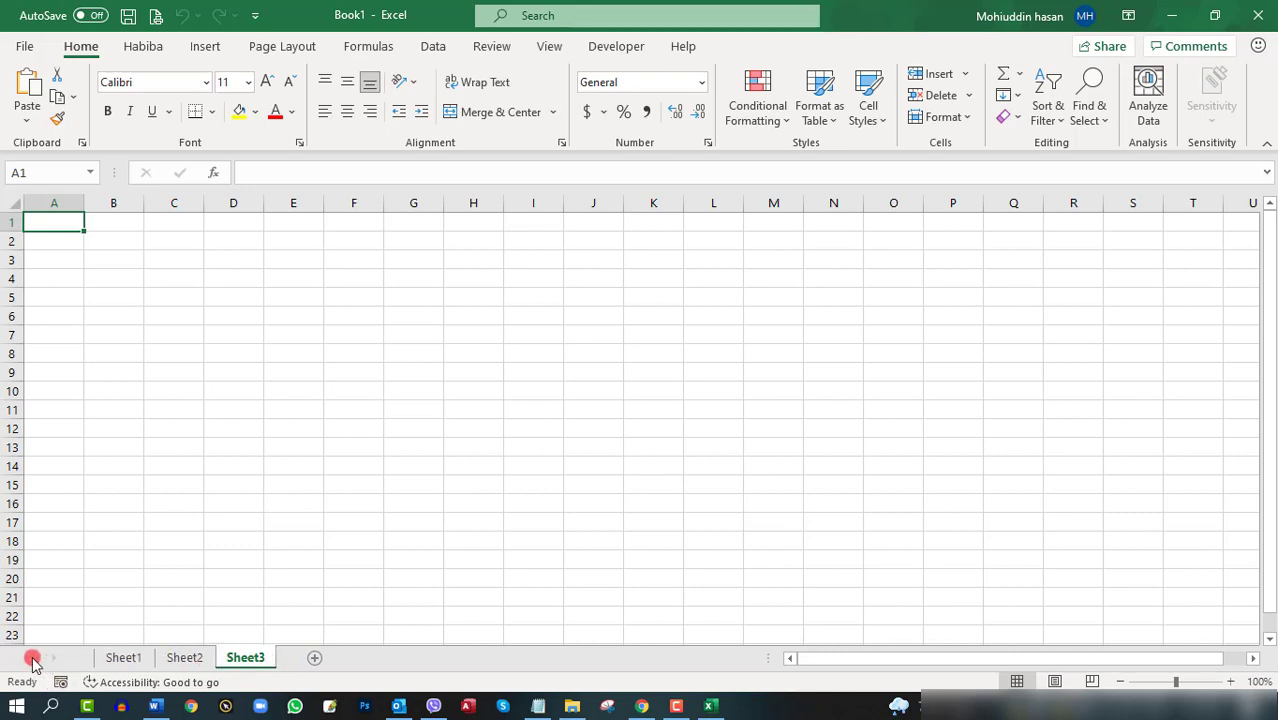
{"action": "left_click", "coordinate": [120, 657]}
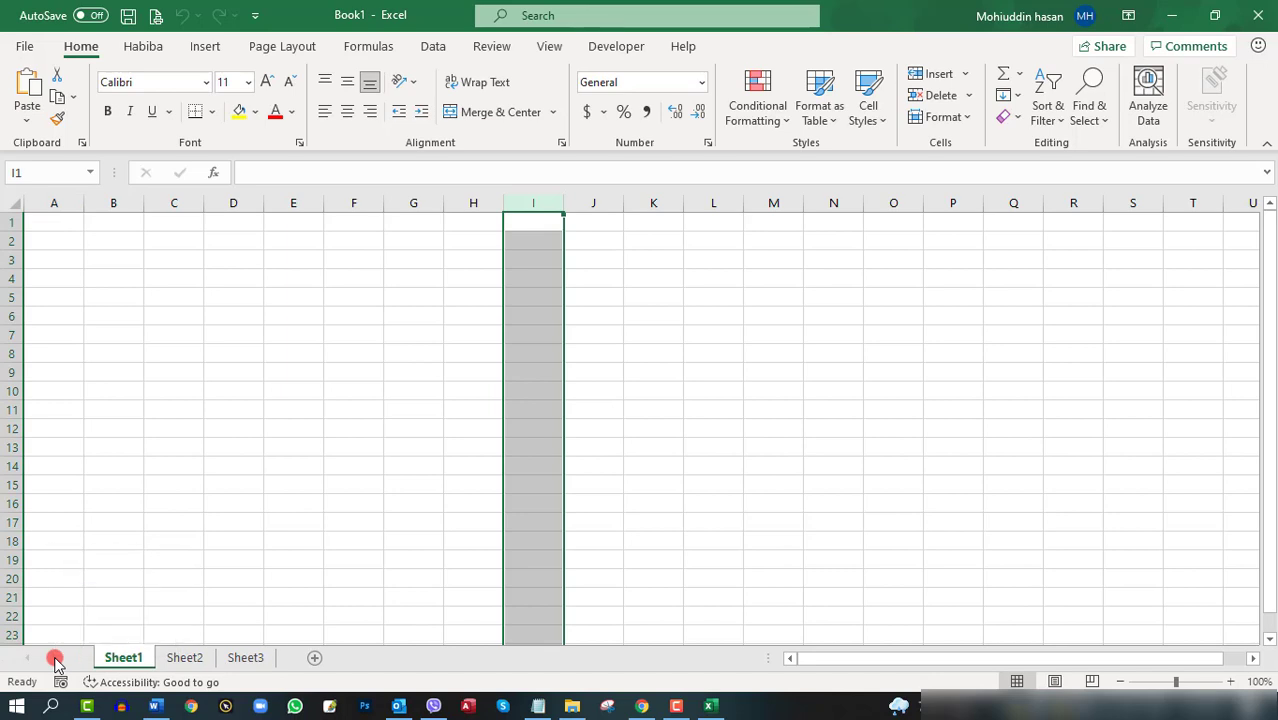
{"action": "right_click", "coordinate": [55, 660]}
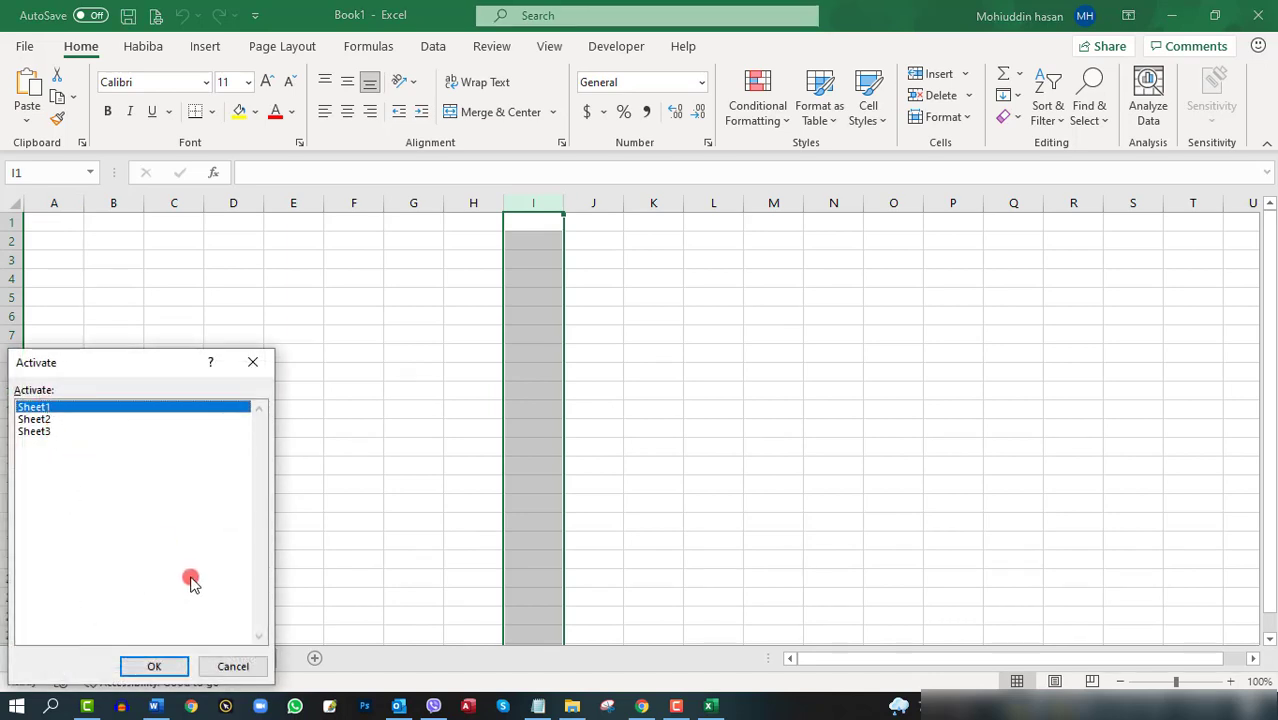
{"action": "left_click", "coordinate": [233, 666]}
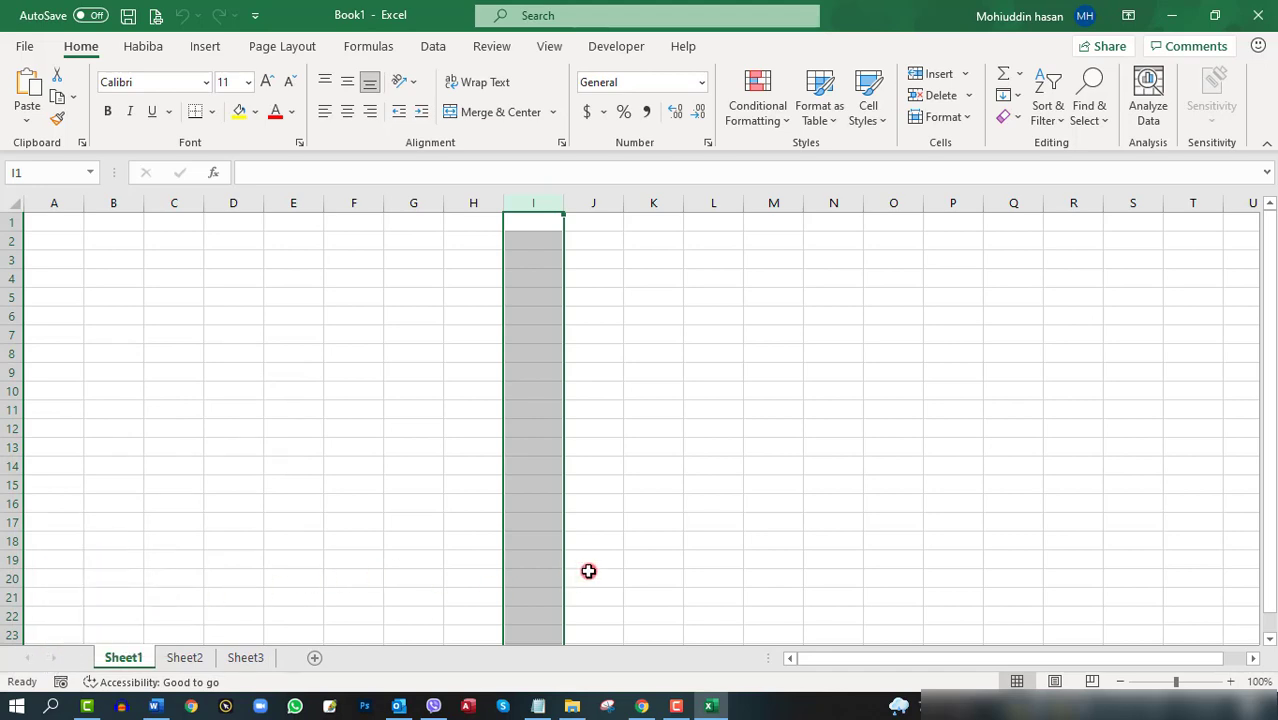
Step: Move Sheet1 from Normal view to Page Layout view, then to Page Break Preview
{"action": "left_click", "coordinate": [1003, 677]}
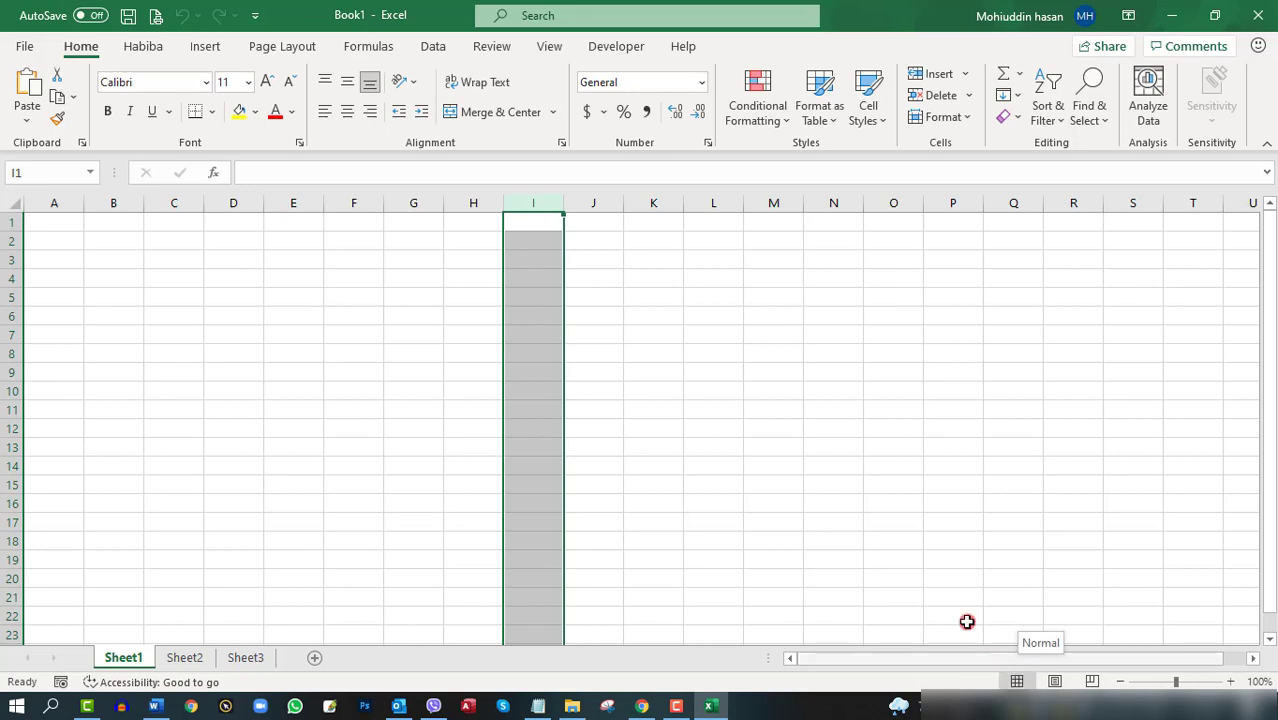
{"action": "left_click", "coordinate": [1022, 679]}
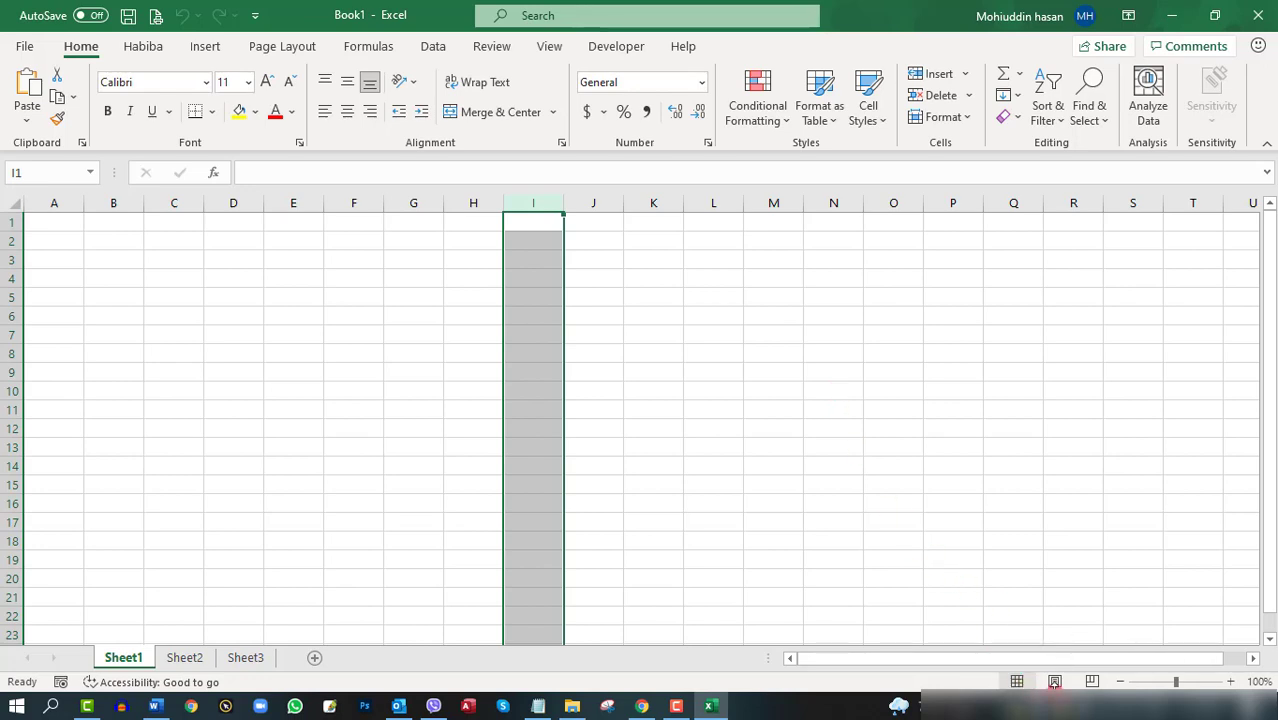
{"action": "left_click", "coordinate": [1055, 681]}
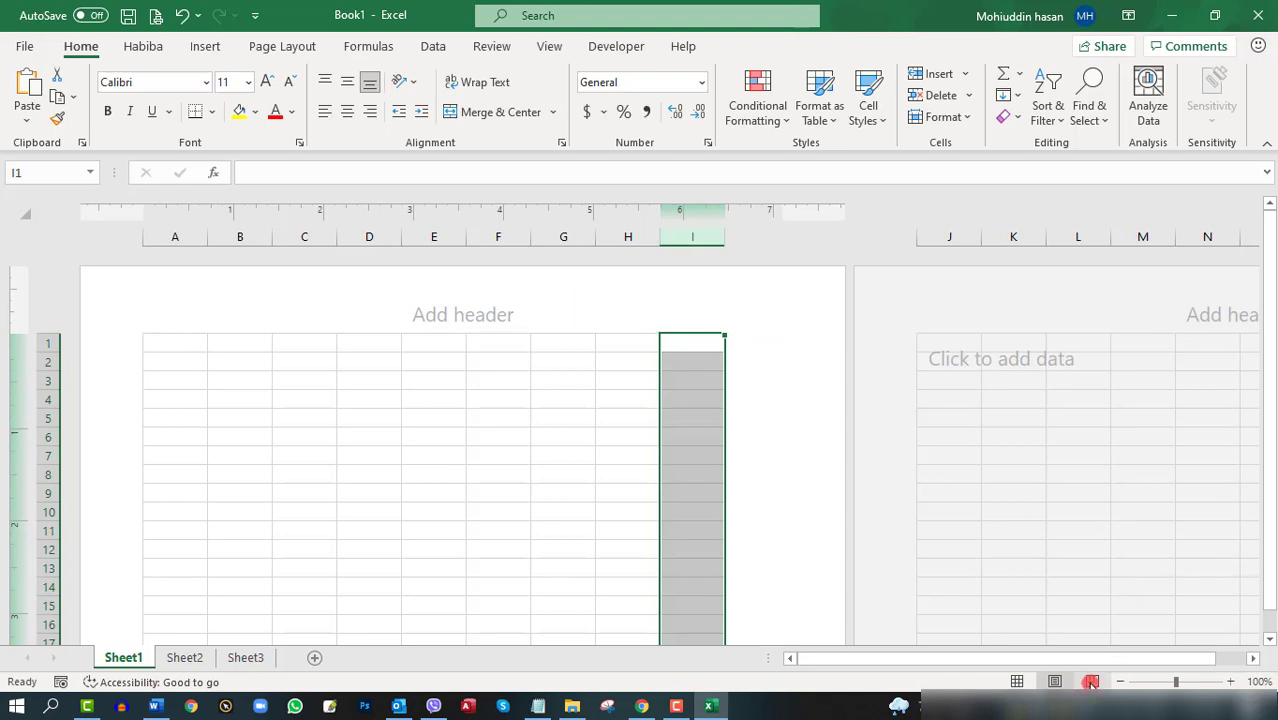
{"action": "left_click", "coordinate": [1091, 681]}
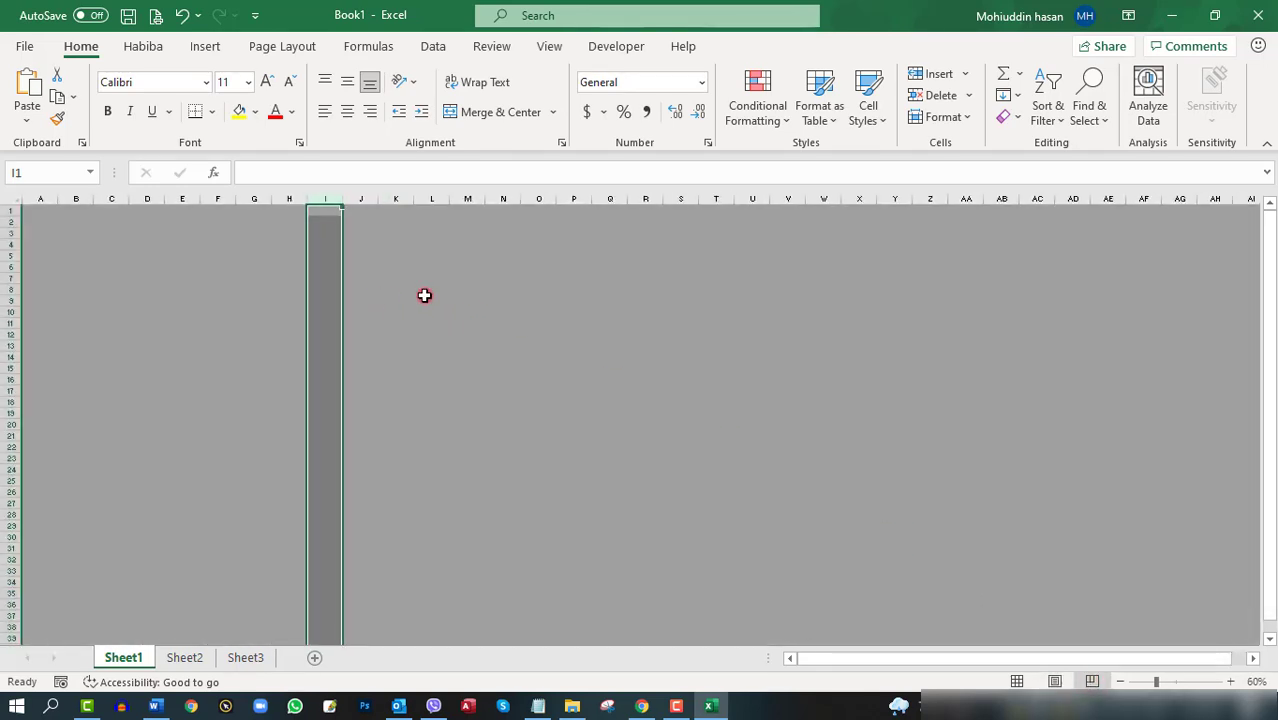
Step: Select cell D4 in Page Break Preview, then return to Normal view with page-break lines showing
{"action": "left_click", "coordinate": [429, 295]}
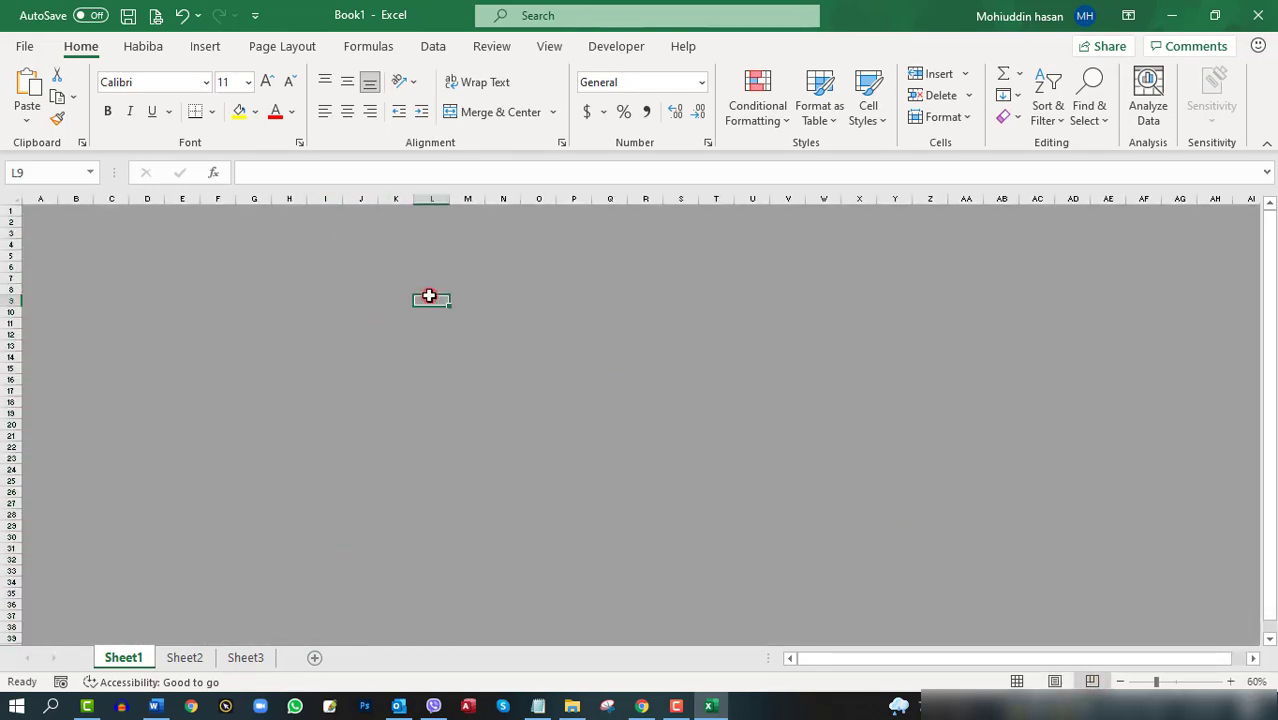
{"action": "left_click", "coordinate": [157, 245]}
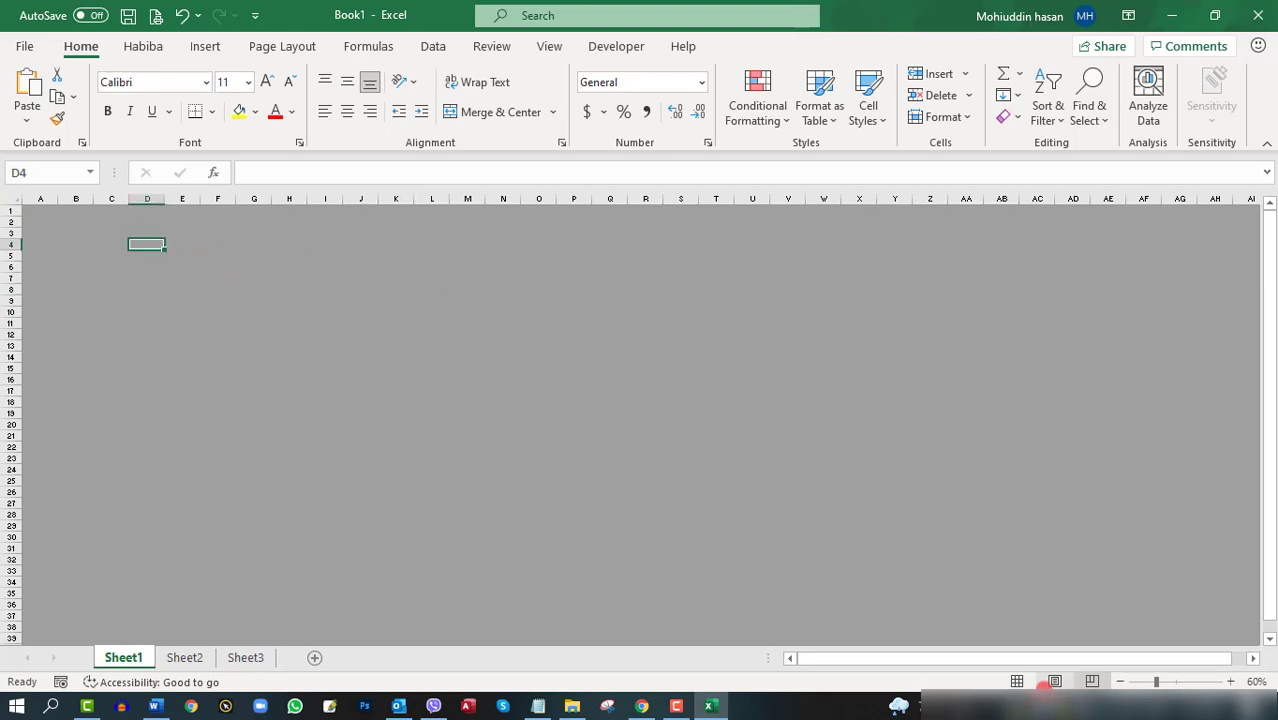
{"action": "left_click", "coordinate": [1017, 680]}
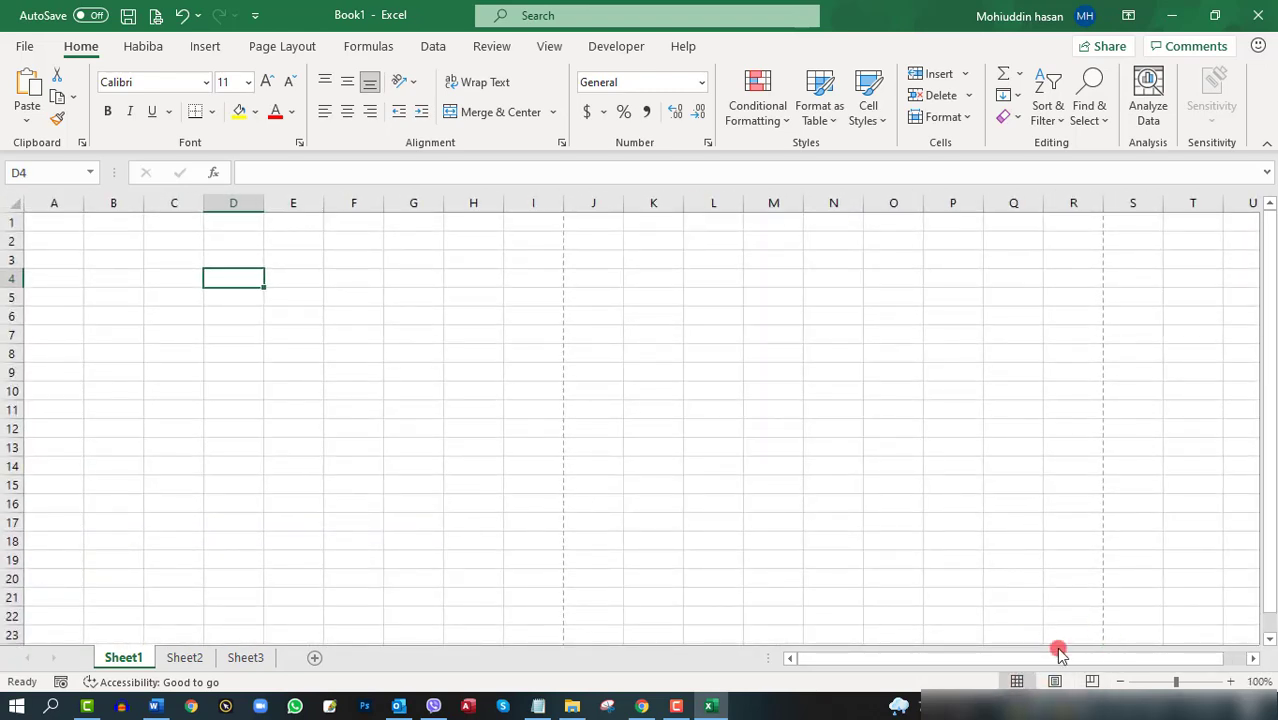
{"action": "left_click", "coordinate": [1090, 679]}
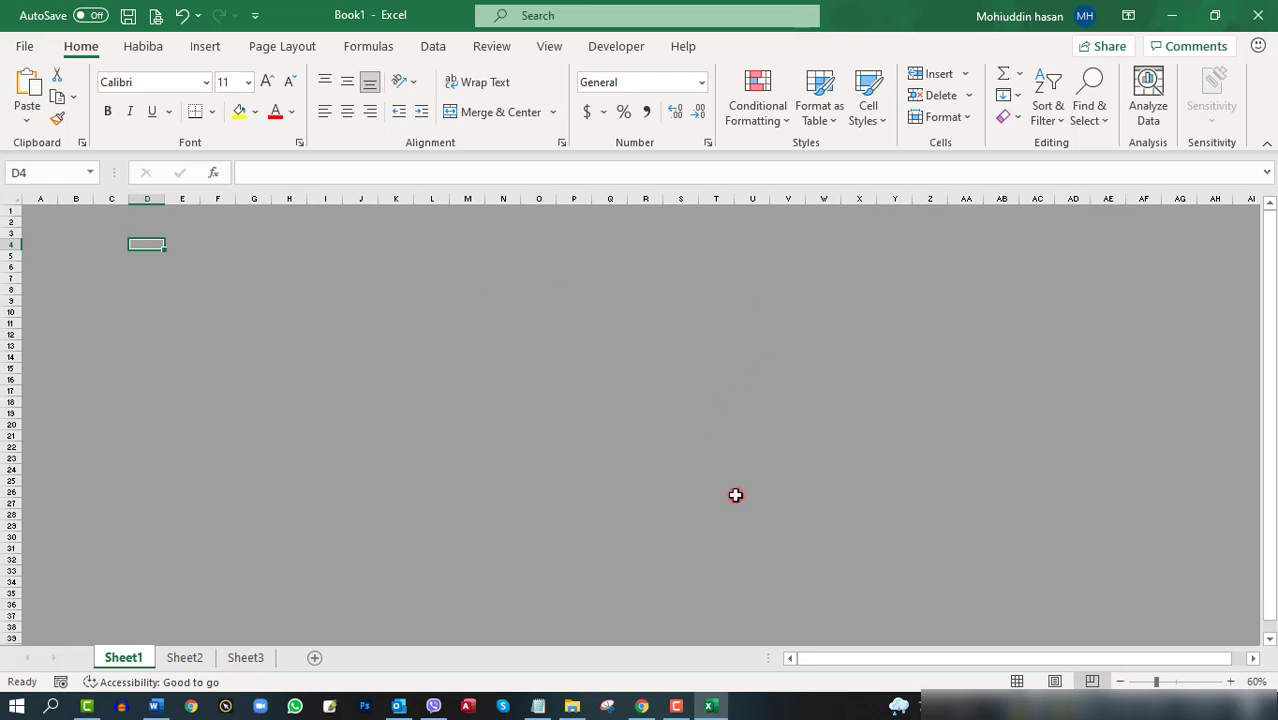
{"action": "left_click", "coordinate": [1014, 681]}
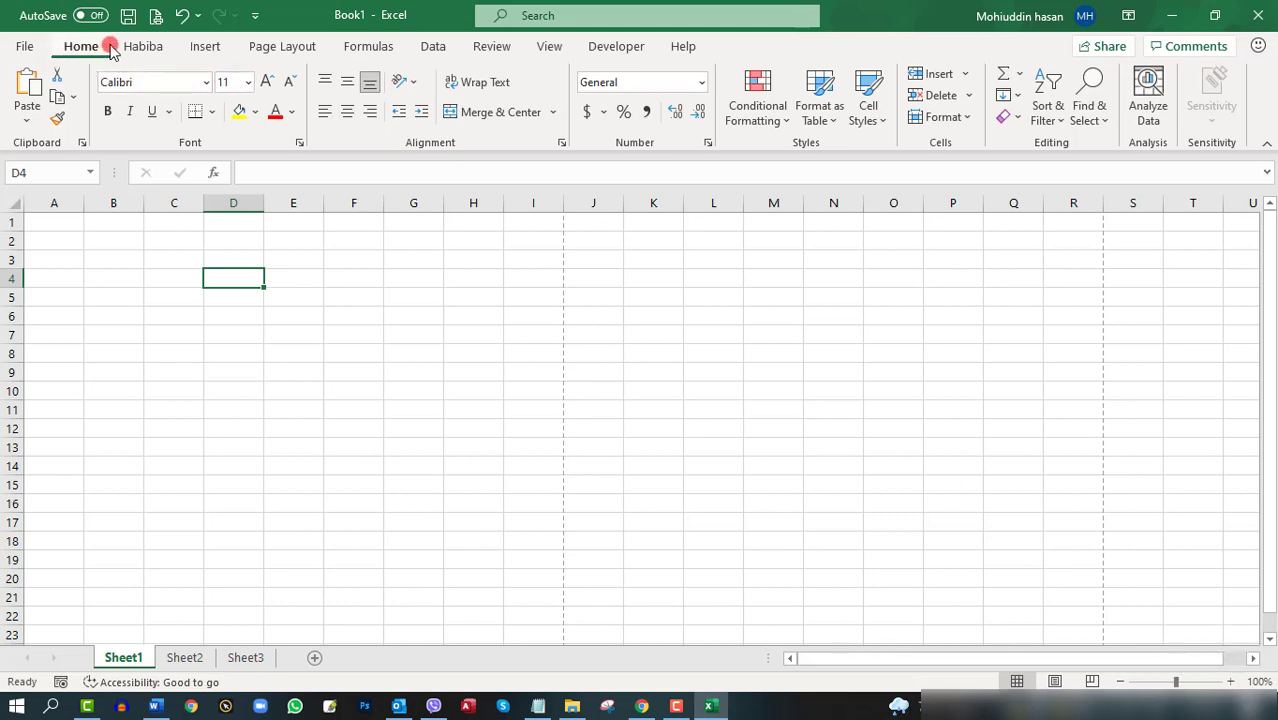
Step: Look through the Insert, Page Layout and Formulas ribbon tabs, ending on the Data tab
{"action": "left_click", "coordinate": [203, 46]}
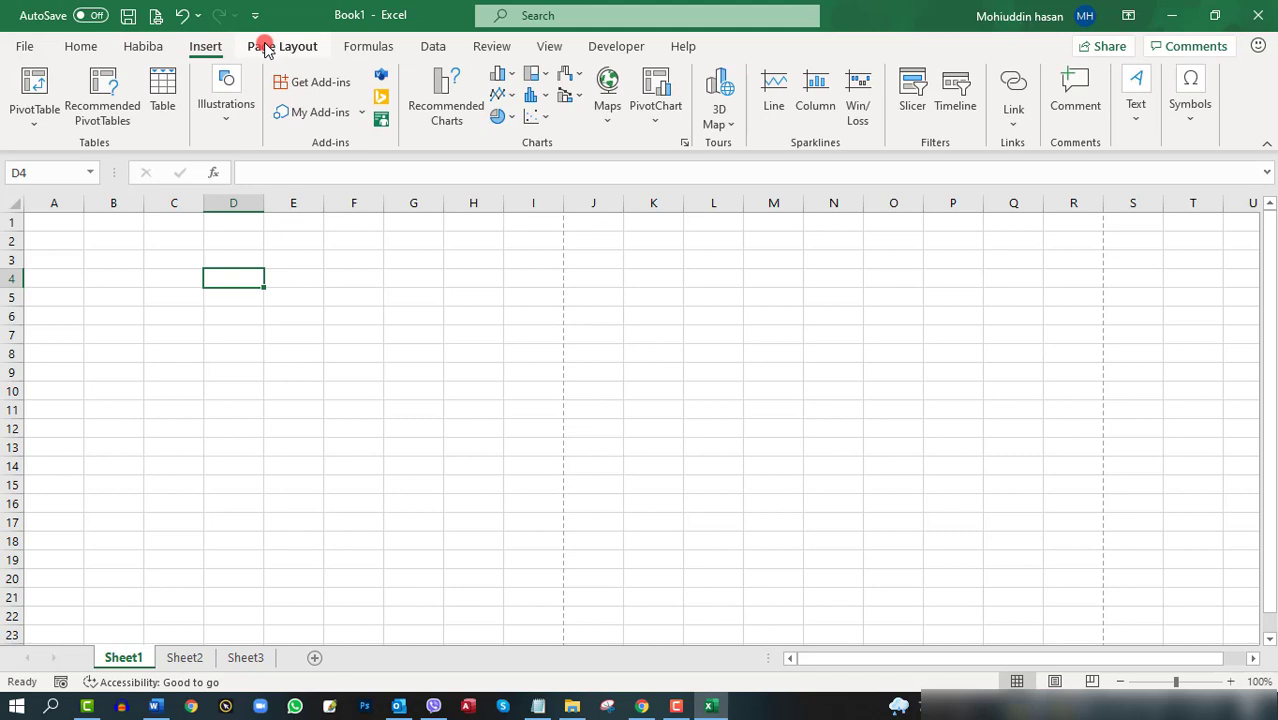
{"action": "left_click", "coordinate": [266, 47]}
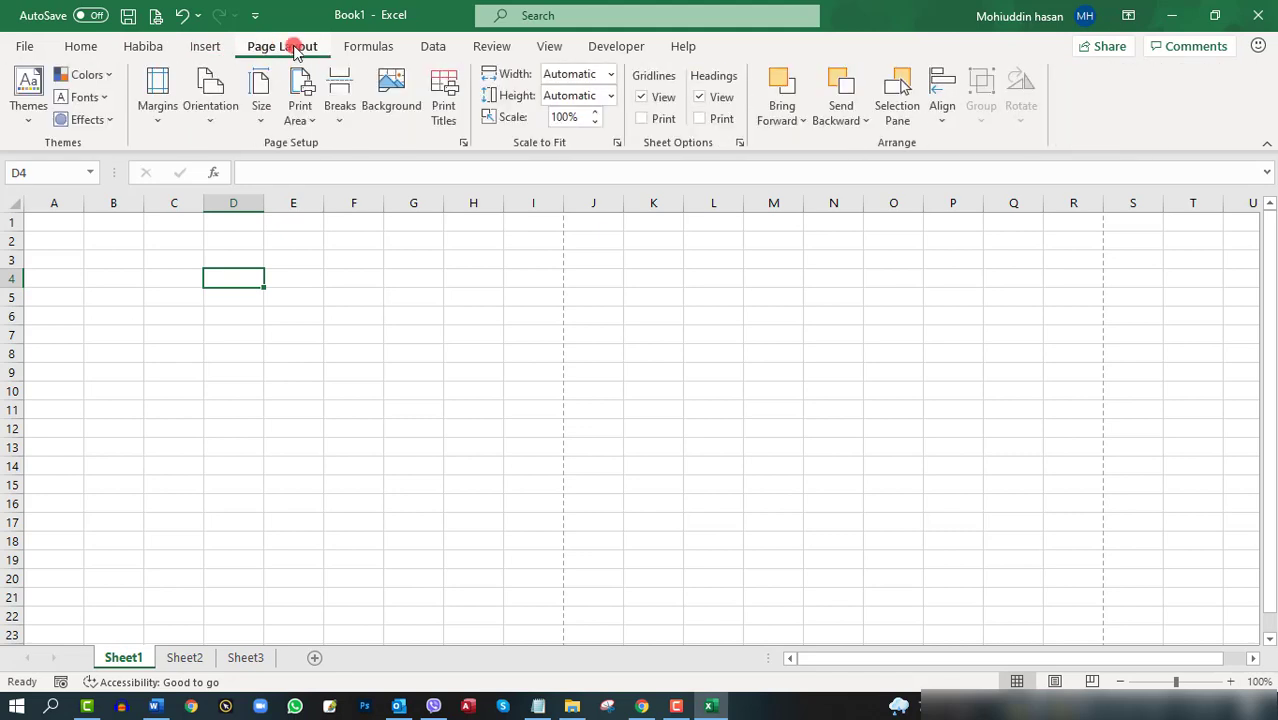
{"action": "left_click", "coordinate": [358, 46]}
{"action": "left_click", "coordinate": [432, 49]}
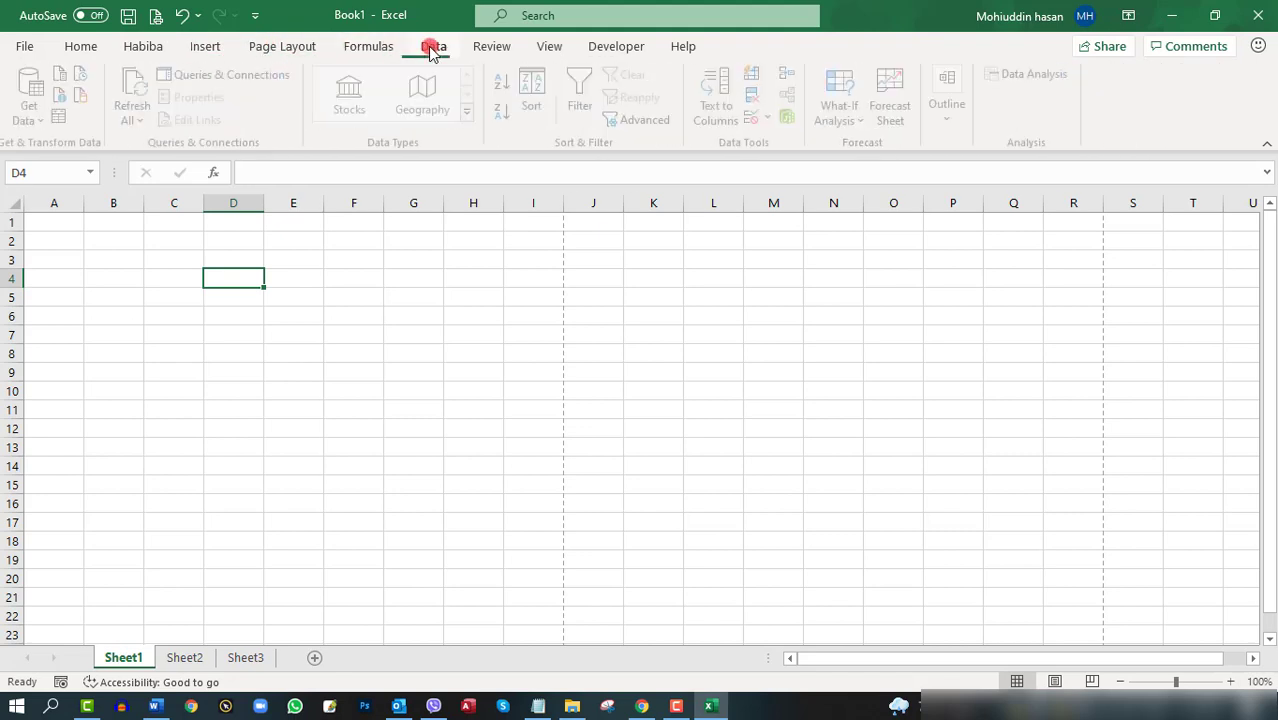